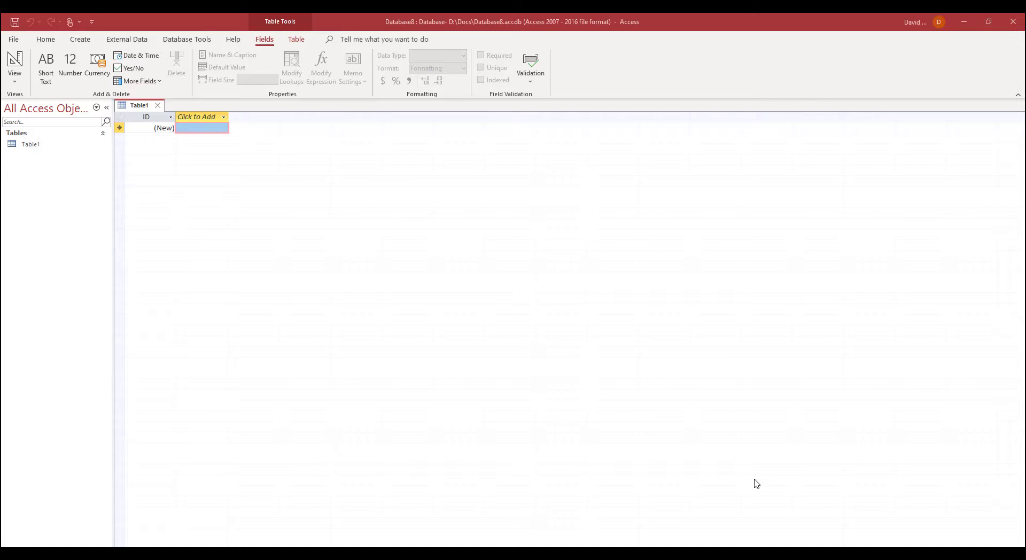
# - Close the empty Table1 and start importing external data from an Excel file
pyautogui.click(158, 107)
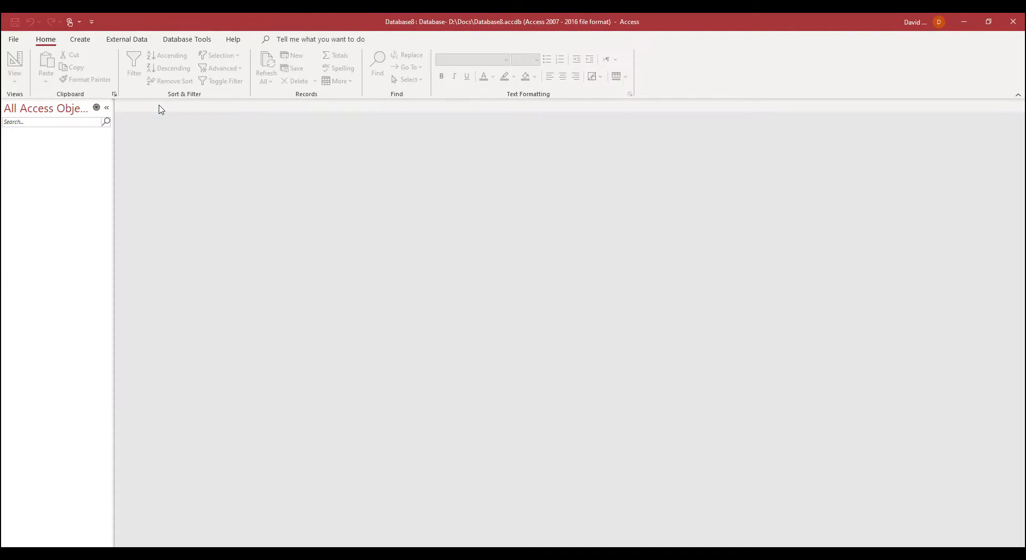
pyautogui.click(127, 41)
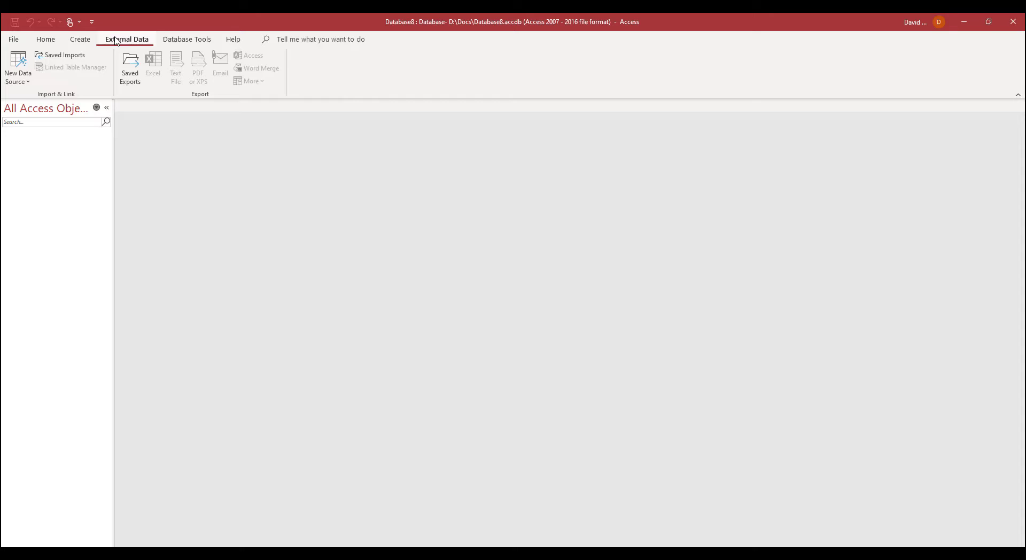
pyautogui.click(25, 82)
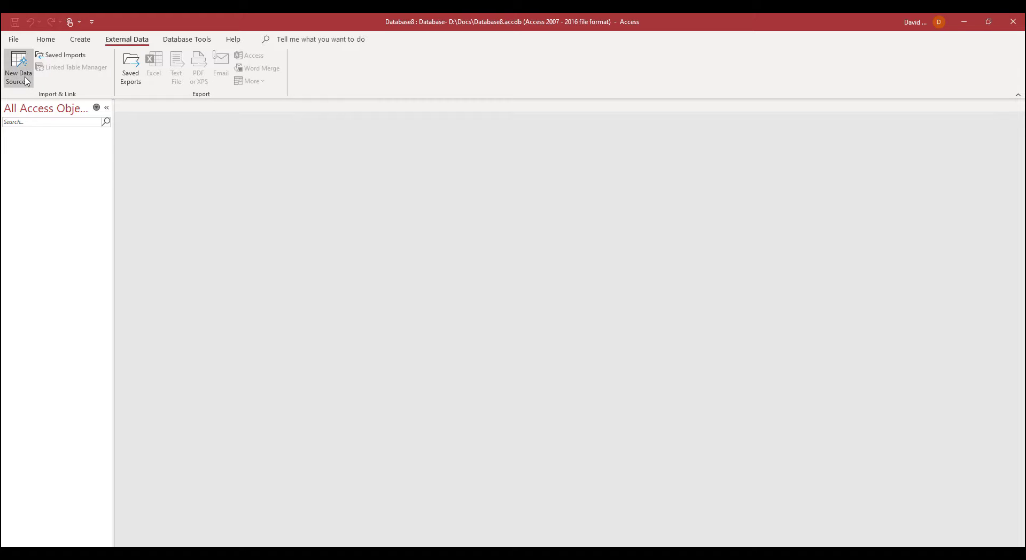
pyautogui.moveTo(100, 102)
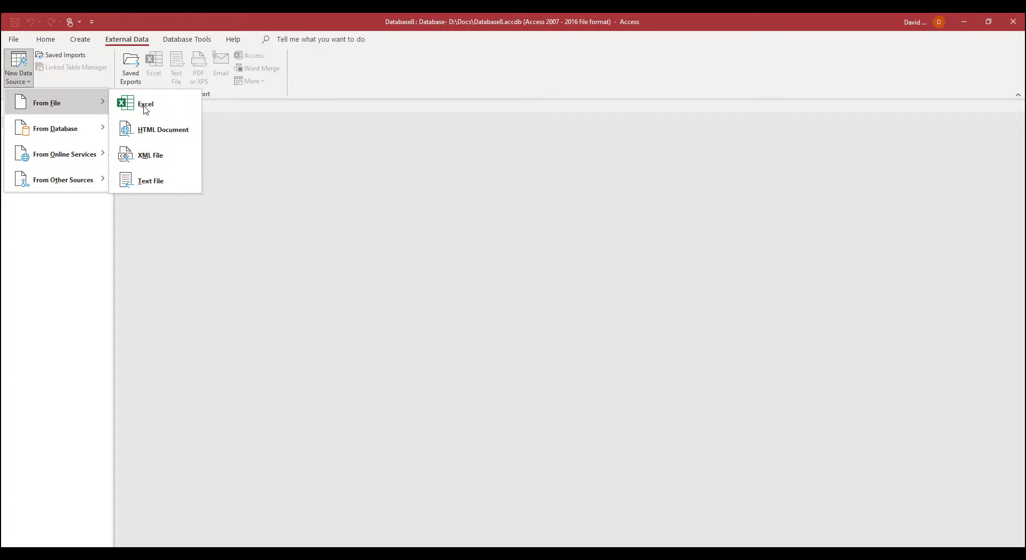
pyautogui.click(149, 108)
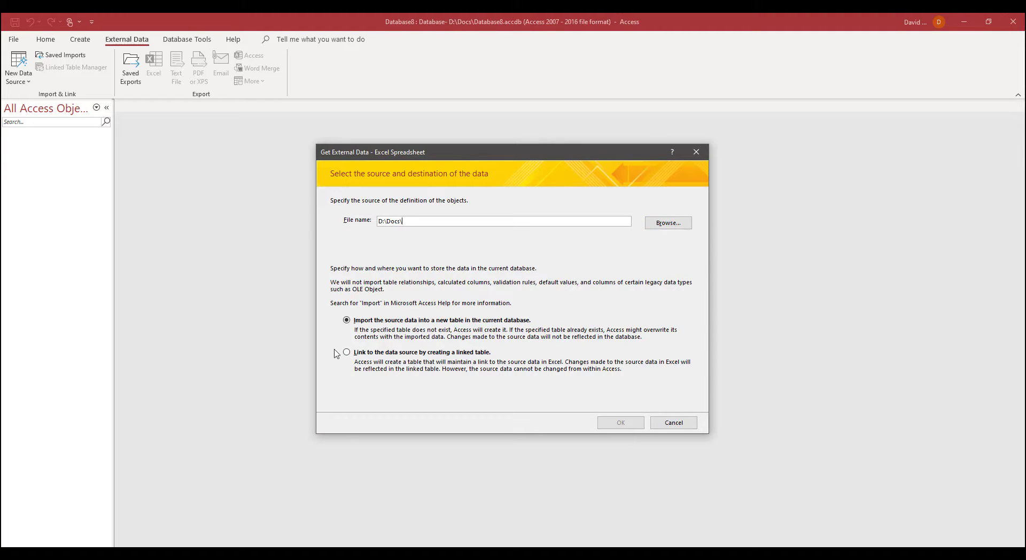
# - Choose to import the source data into a new table, using Input Excel.xlsx from the Code and Resources folder as the source
pyautogui.click(347, 321)
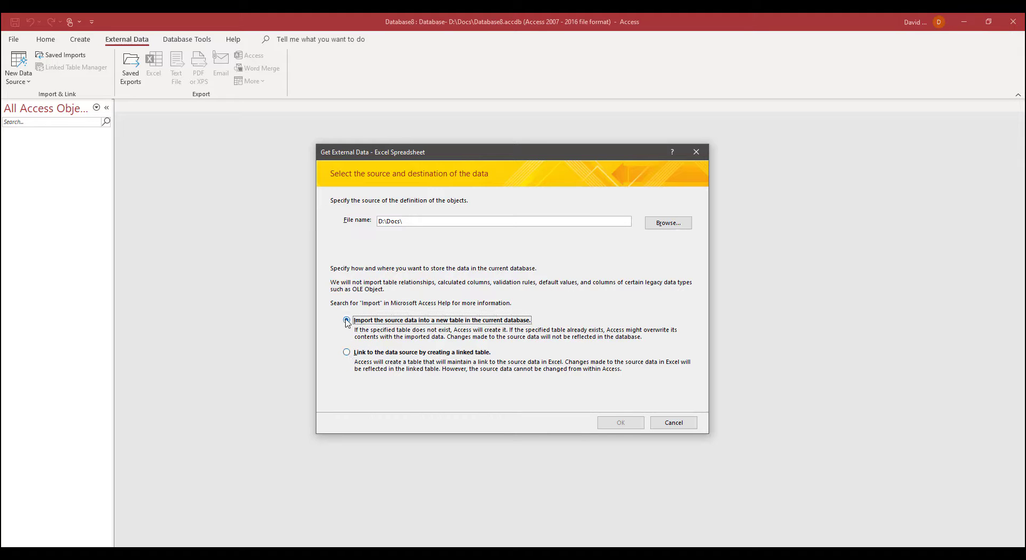
pyautogui.click(671, 225)
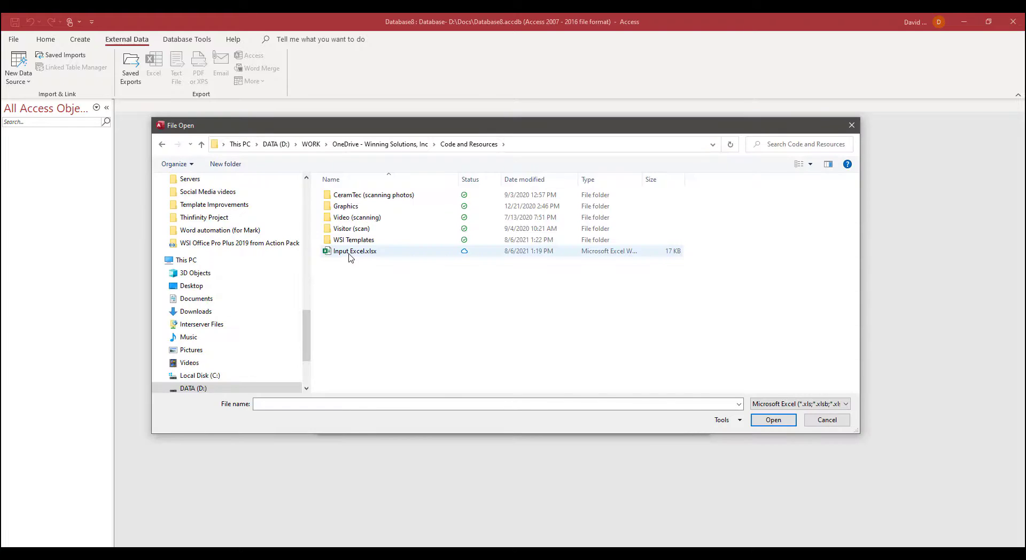
pyautogui.click(358, 255)
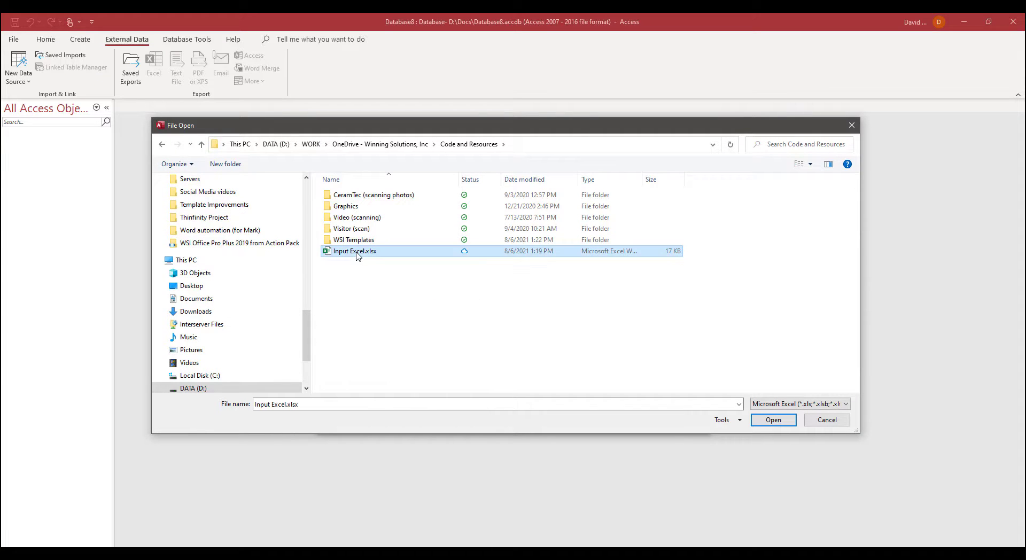
pyautogui.doubleClick(357, 256)
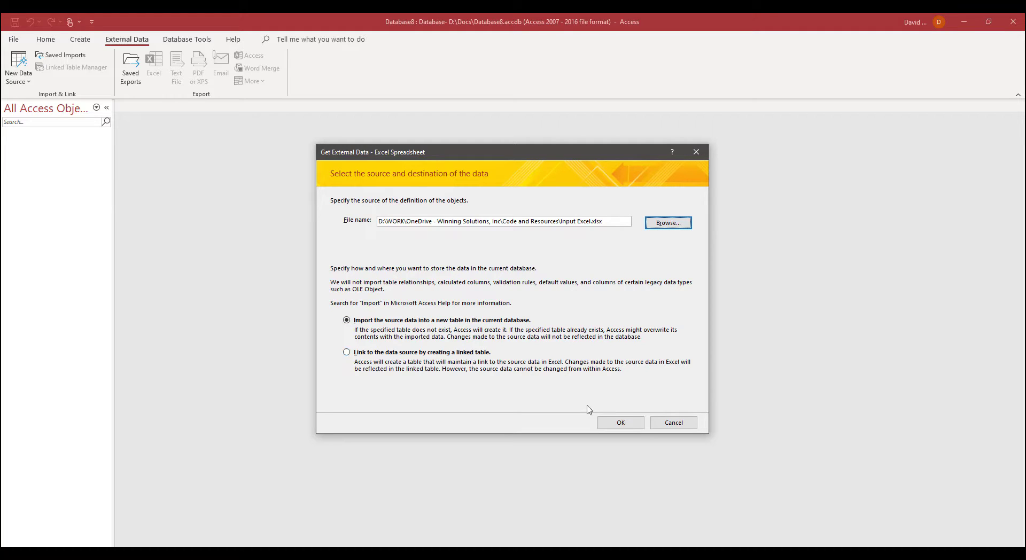
pyautogui.click(625, 424)
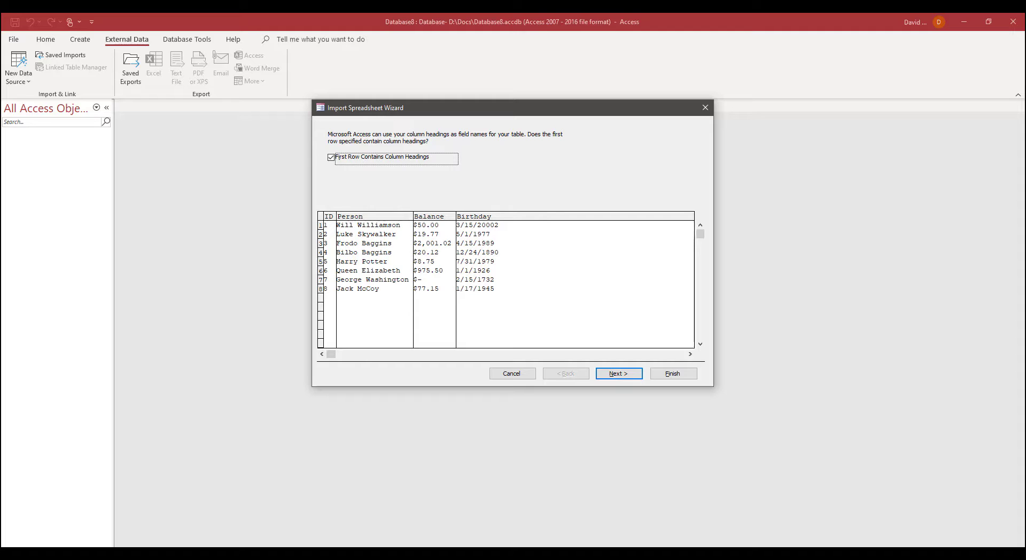
# - Switch to Excel to review the header row and Balance values of Input Excel.xlsx, and close the workbook
pyautogui.hotkey('alt', 'Tab')
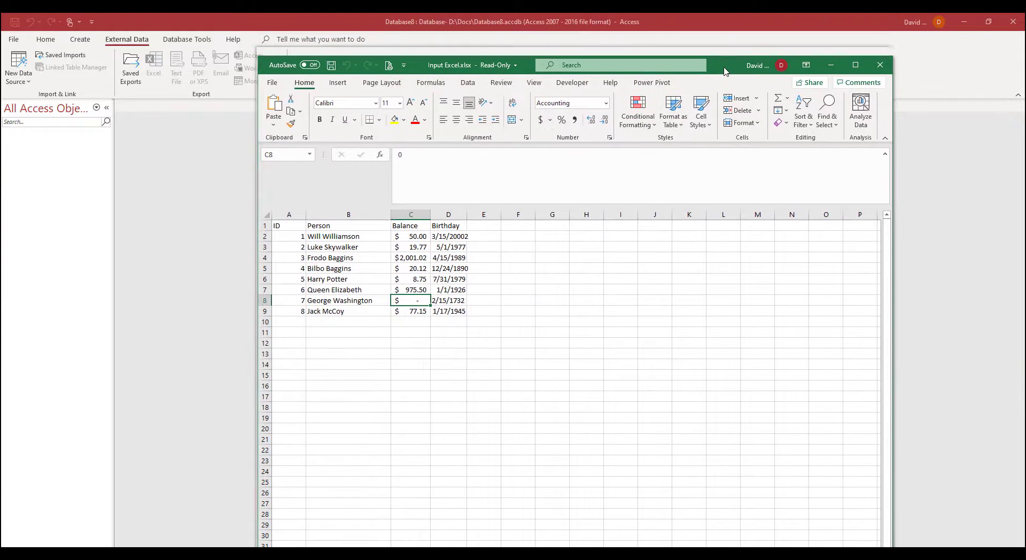
pyautogui.click(337, 259)
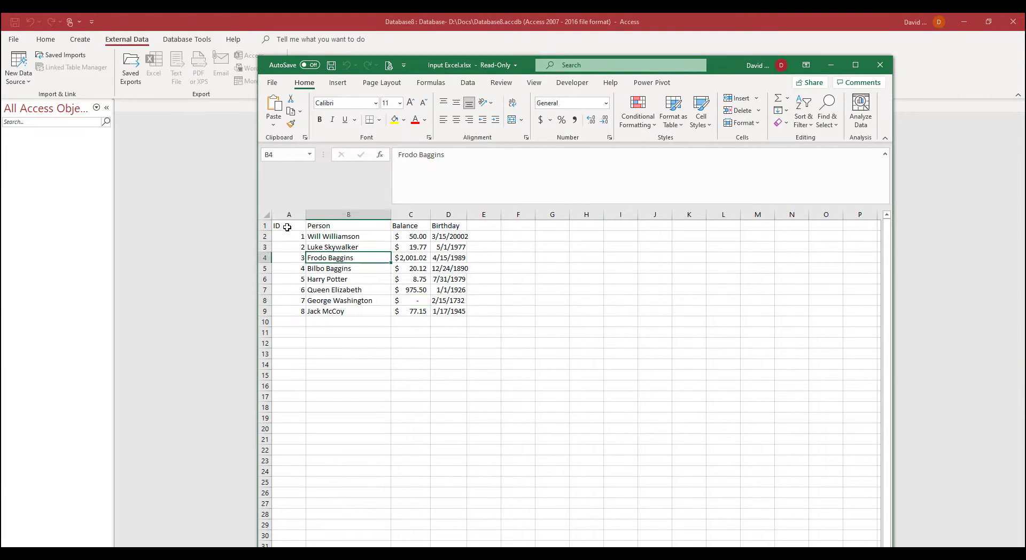
pyautogui.moveTo(287, 227); pyautogui.dragTo(465, 230)
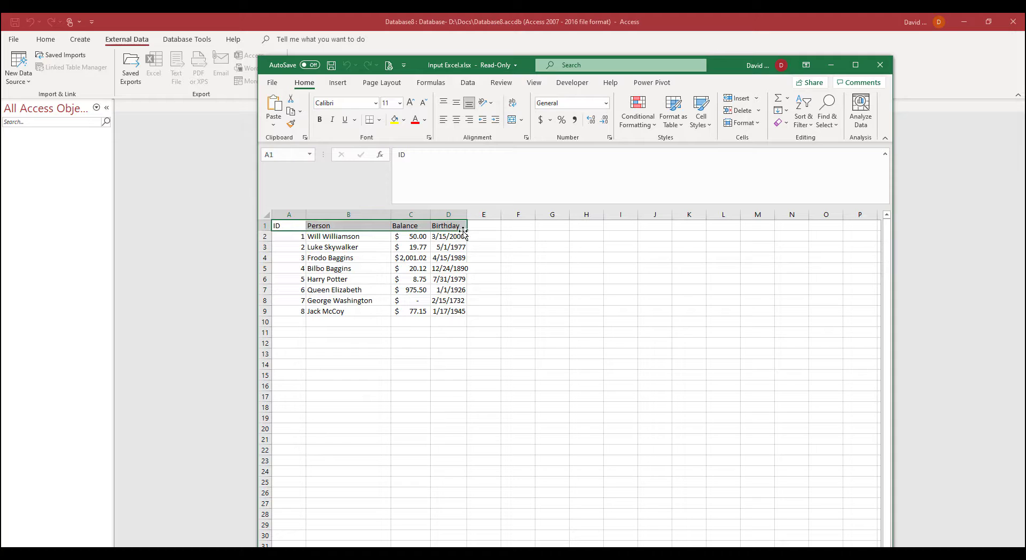
pyautogui.click(408, 300)
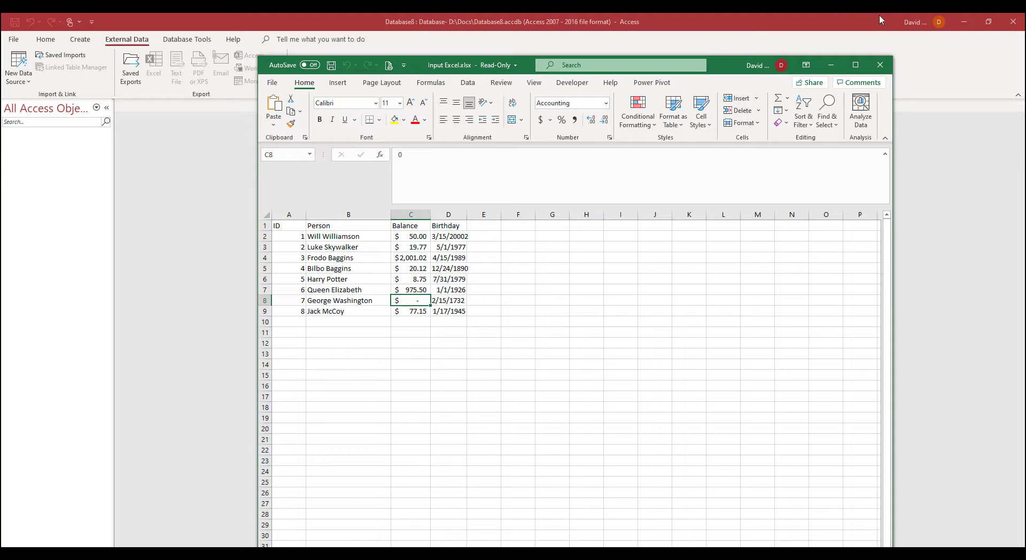
pyautogui.click(889, 72)
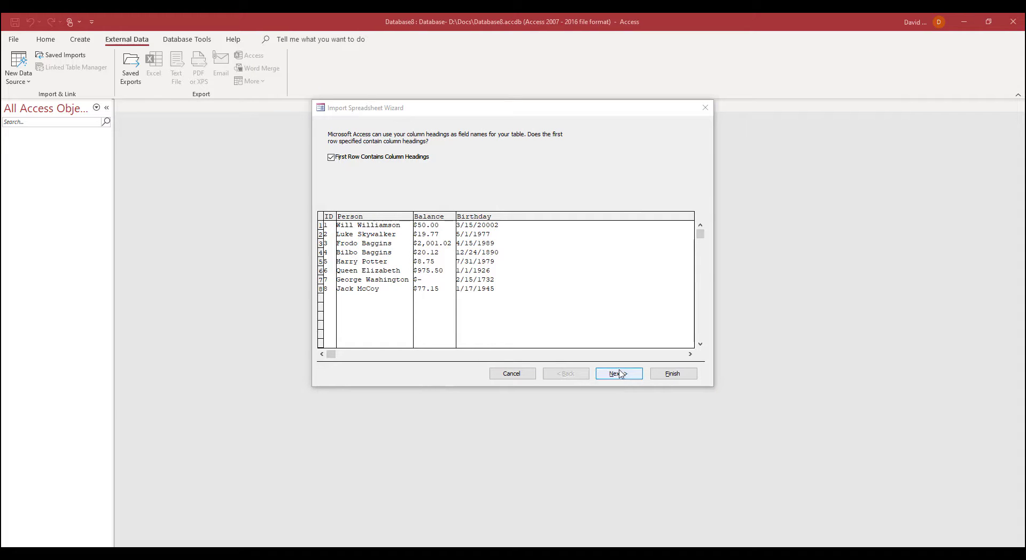
# - Accept the first row as column headings and set the ID field's data type to Long Integer
pyautogui.click(619, 373)
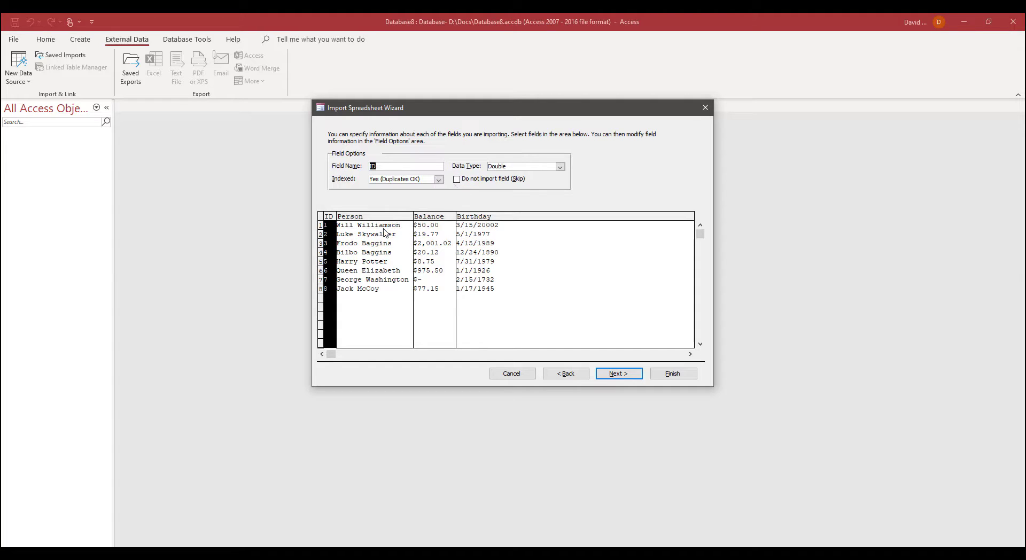
pyautogui.moveTo(446, 223); pyautogui.dragTo(511, 245)
pyautogui.click(385, 250)
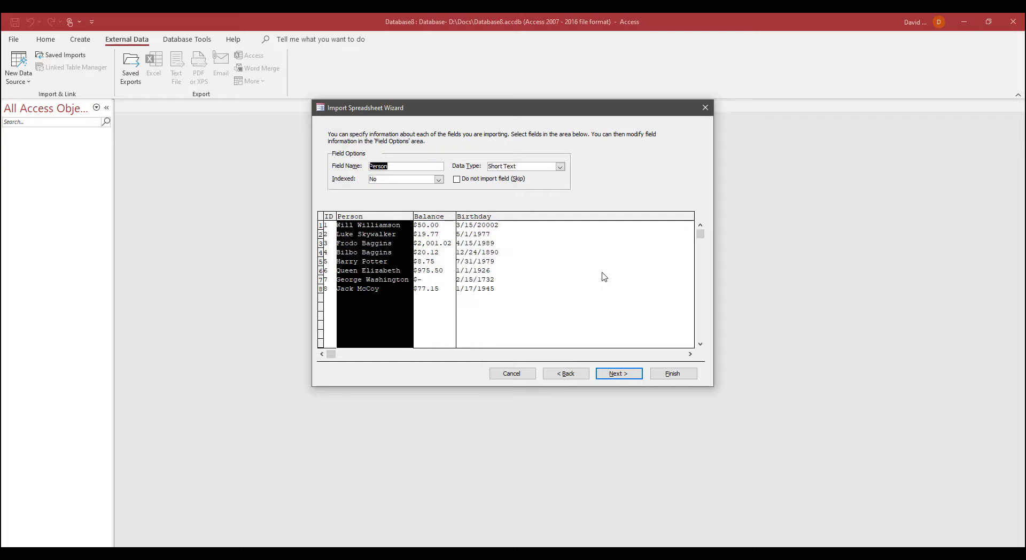
pyautogui.click(331, 229)
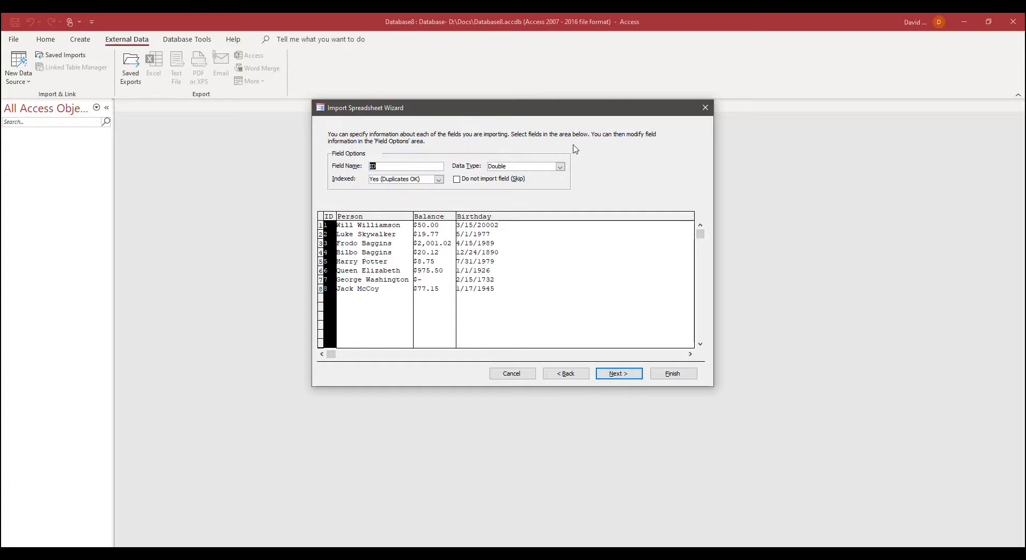
pyautogui.click(559, 166)
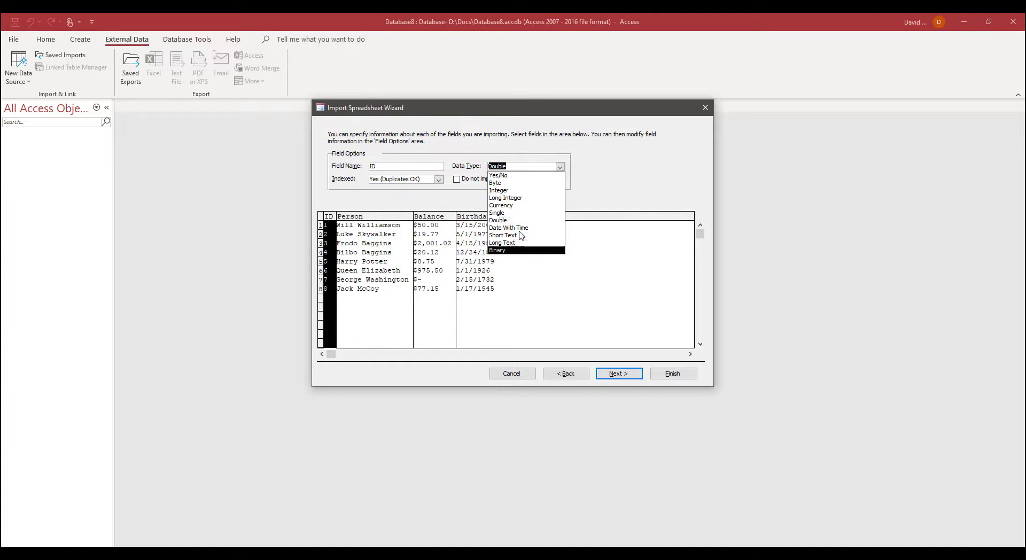
pyautogui.click(511, 198)
# - Check the Person and Balance field types, set the Birthday field's data type to Date With Time, and accept the field options
pyautogui.click(395, 269)
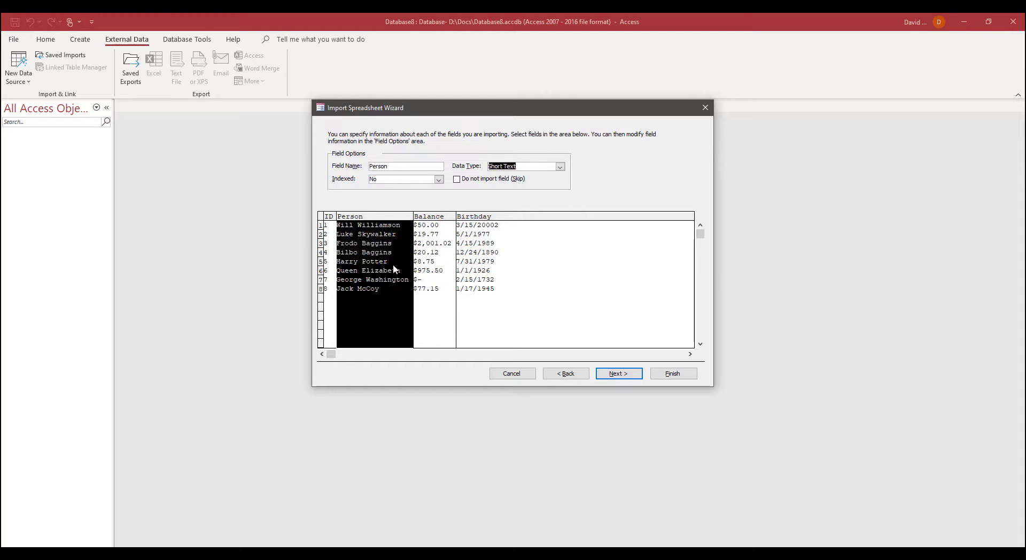
pyautogui.click(441, 265)
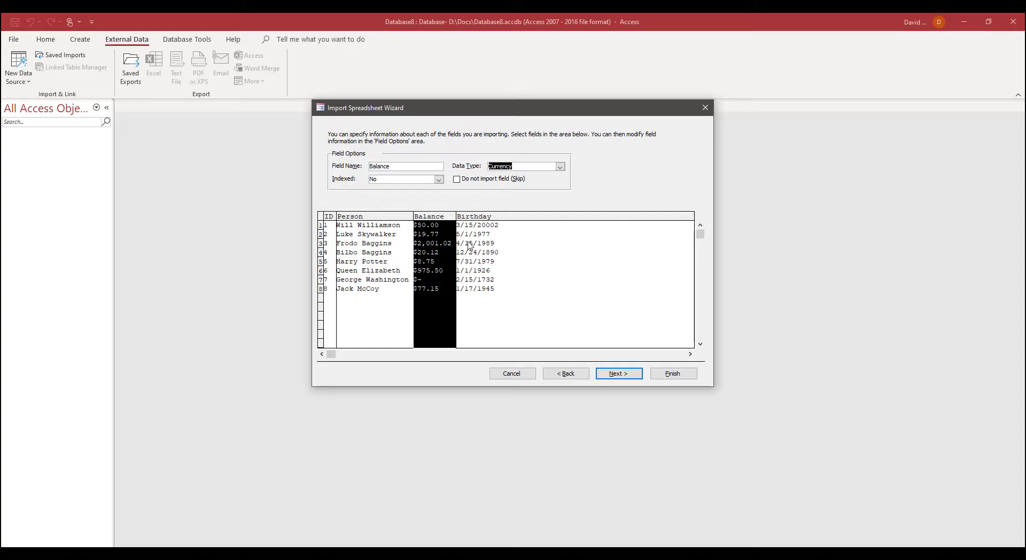
pyautogui.click(468, 245)
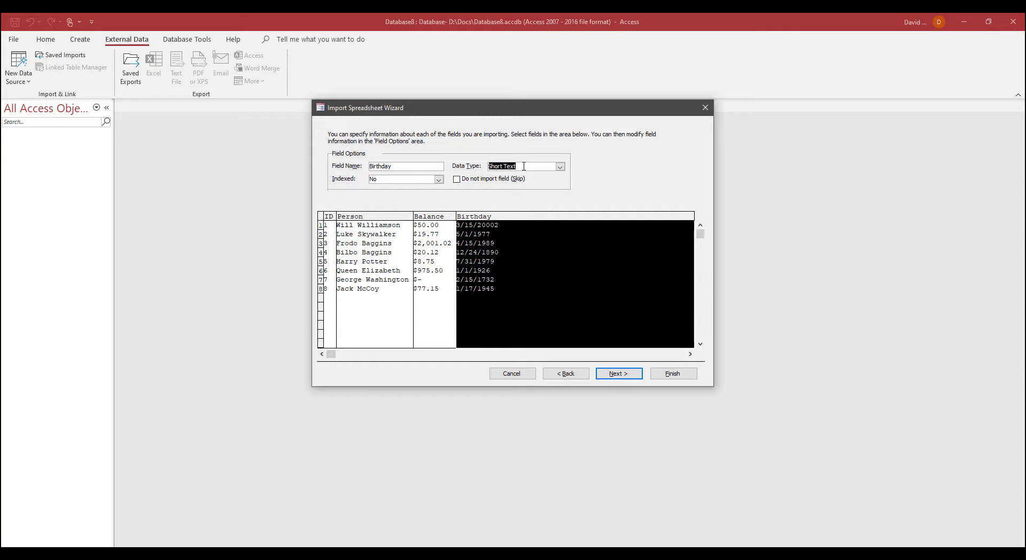
pyautogui.click(559, 166)
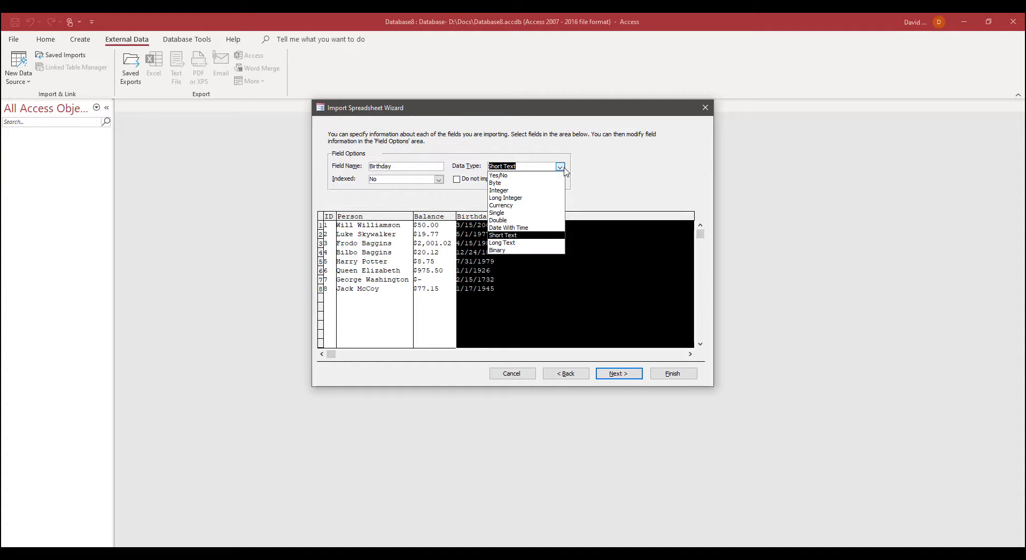
pyautogui.click(528, 227)
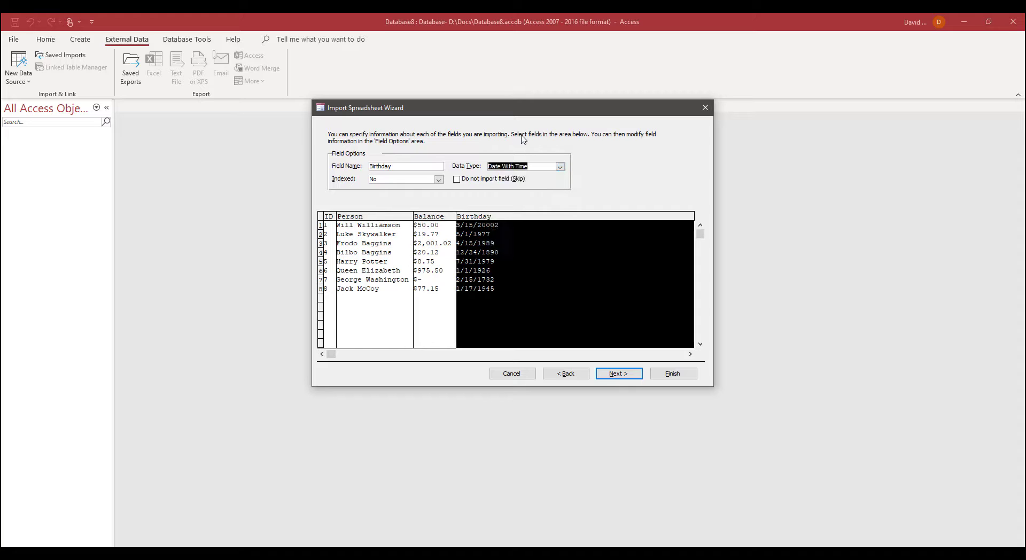
pyautogui.click(612, 377)
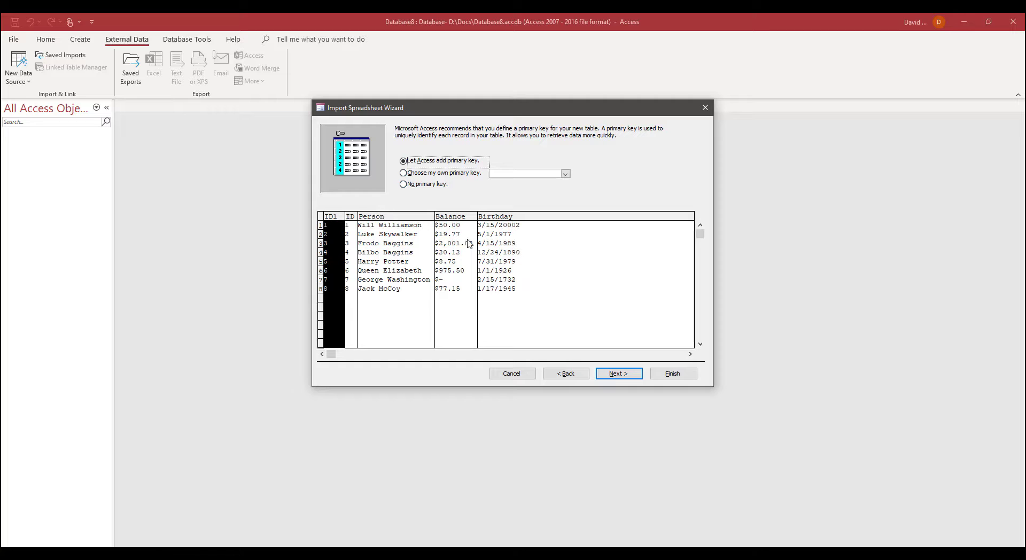
# - Choose an own primary key for the new table, using the Person field
pyautogui.click(403, 173)
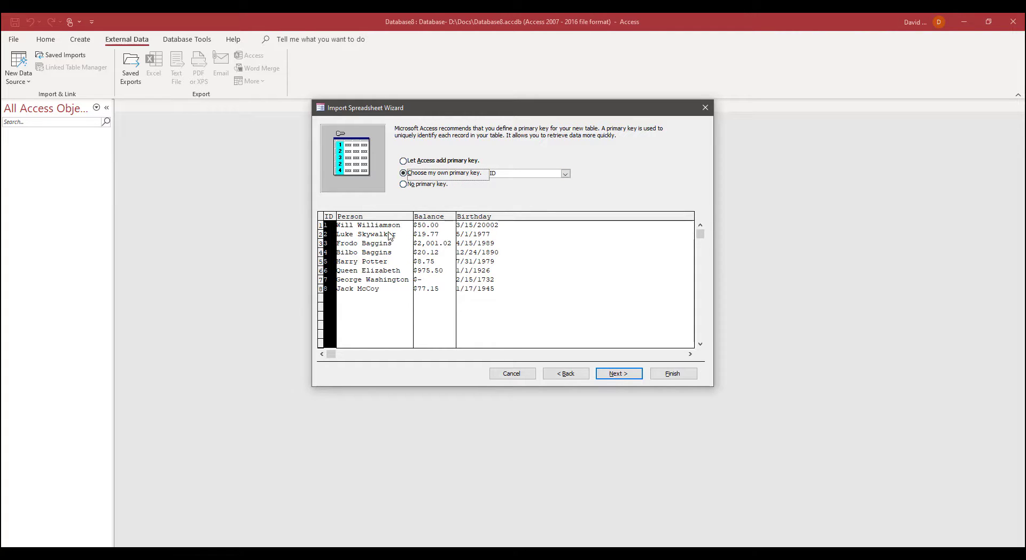
pyautogui.click(367, 250)
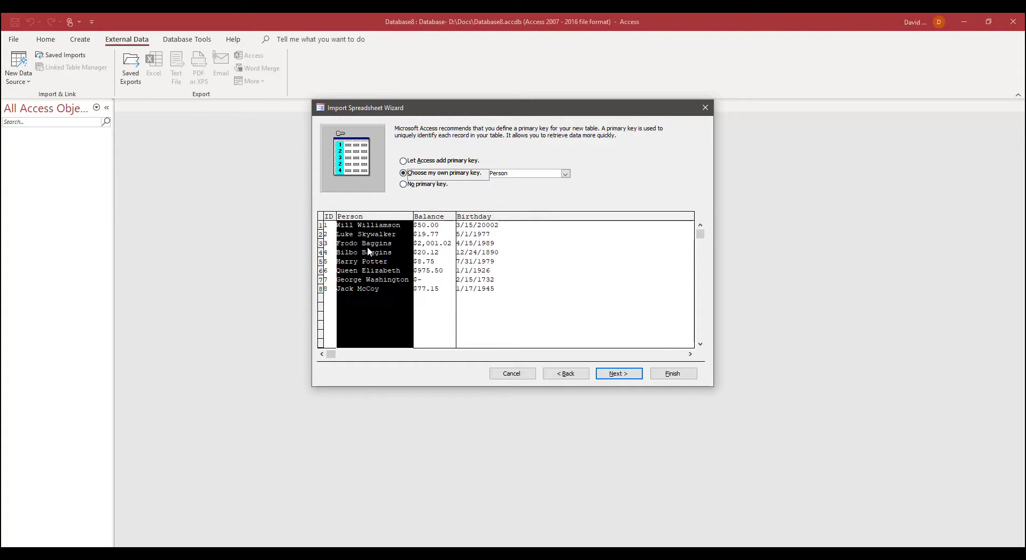
pyautogui.click(613, 373)
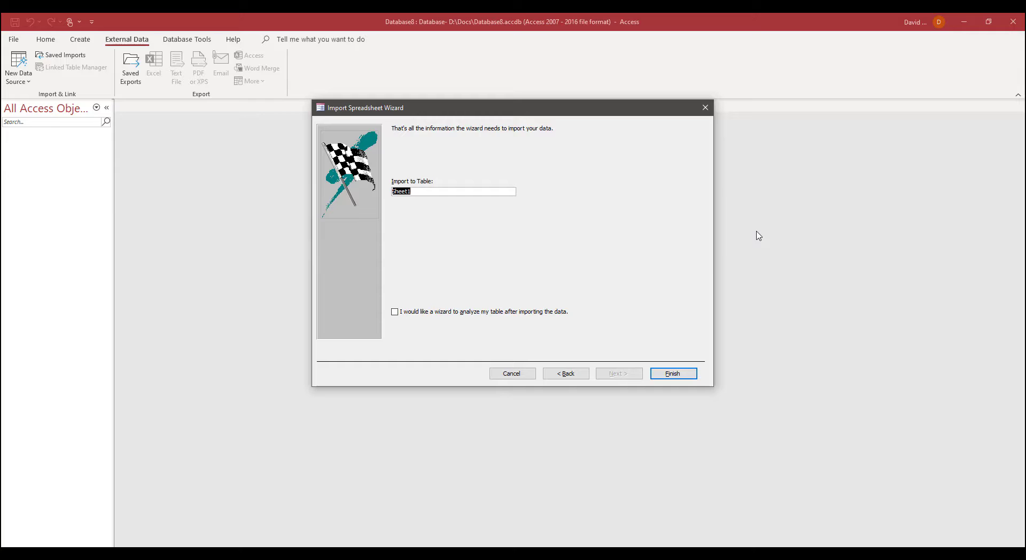
# - Name the destination table People and finish the import without saving the import steps
pyautogui.write('People')
pyautogui.press('Return')
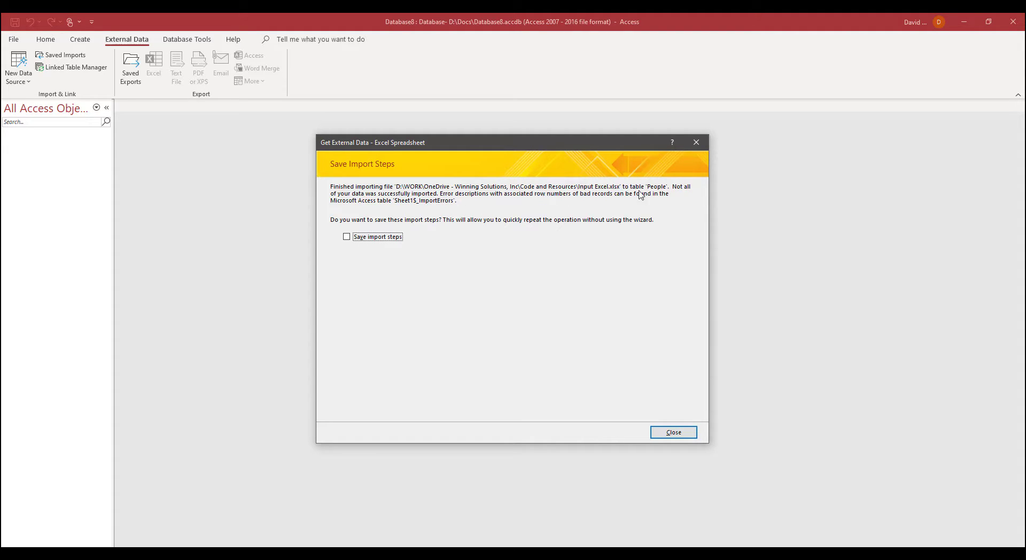
pyautogui.click(668, 431)
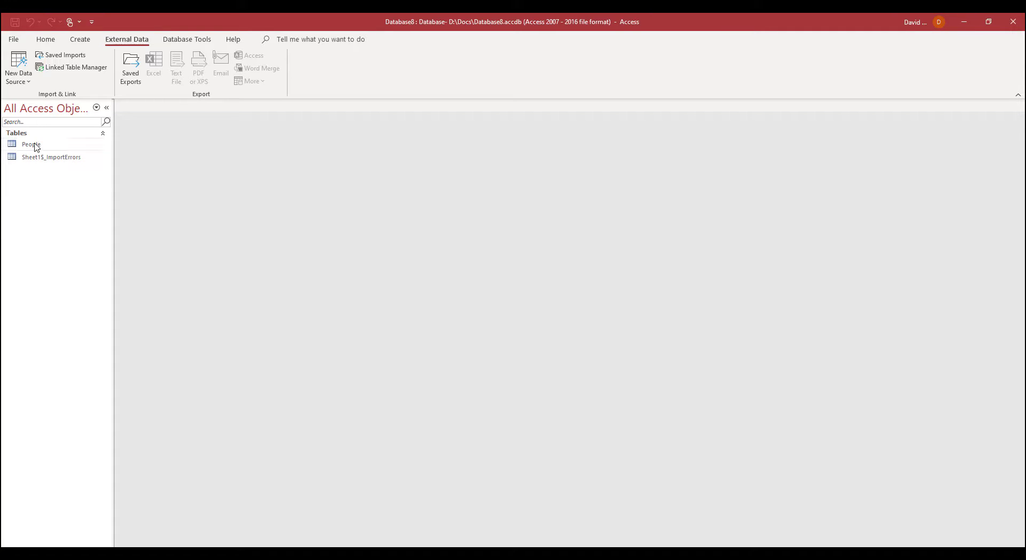
# - Open the People table and compare its Birthday values with Input Excel.xlsx, placing the Excel window beside the table
pyautogui.click(35, 145)
pyautogui.click(45, 161)
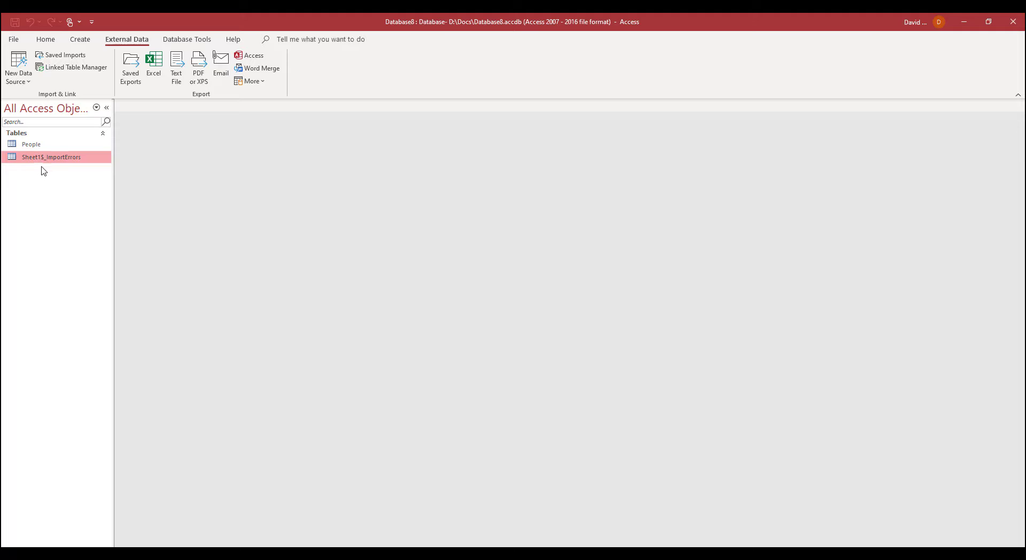
pyautogui.doubleClick(31, 146)
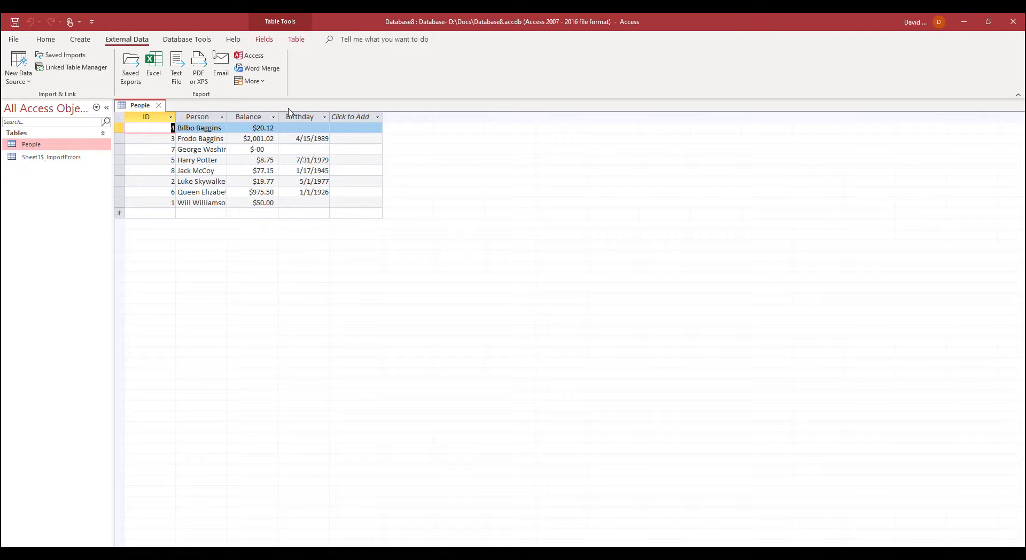
pyautogui.click(305, 129)
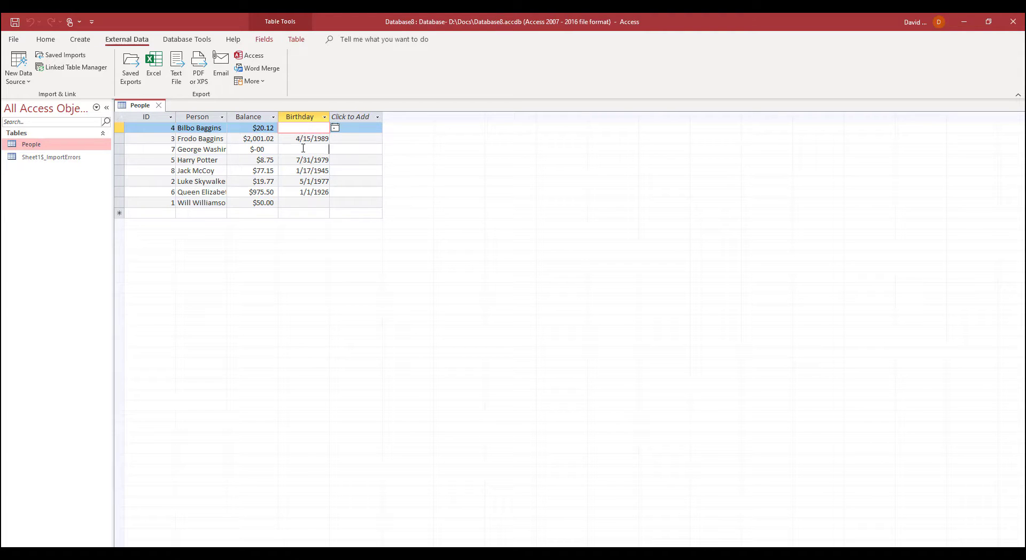
pyautogui.click(303, 149)
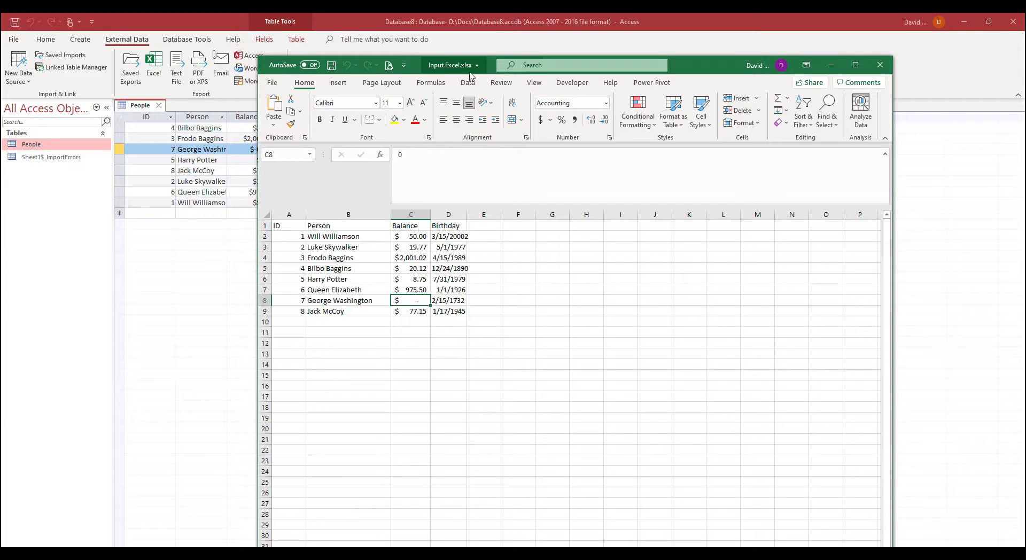
pyautogui.moveTo(475, 64); pyautogui.dragTo(662, 35)
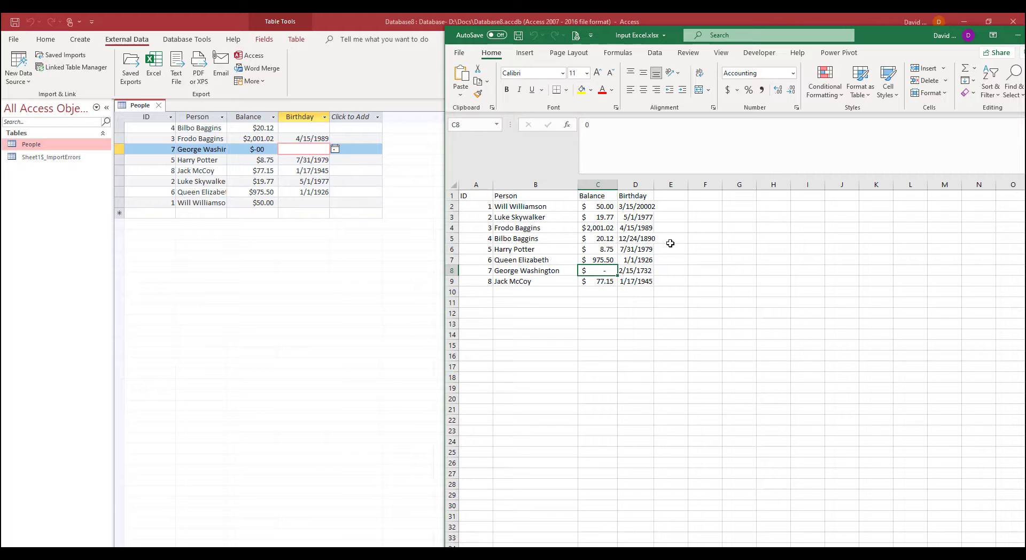
# - In Input Excel.xlsx, apply the Number format to the whole Birthday column and fit the column width to its contents
pyautogui.click(636, 239)
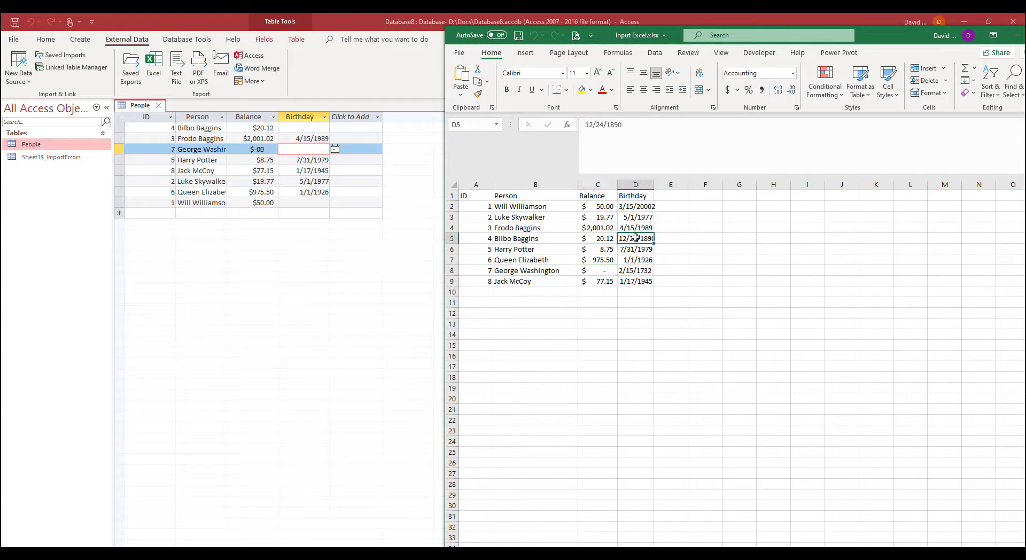
pyautogui.click(635, 183)
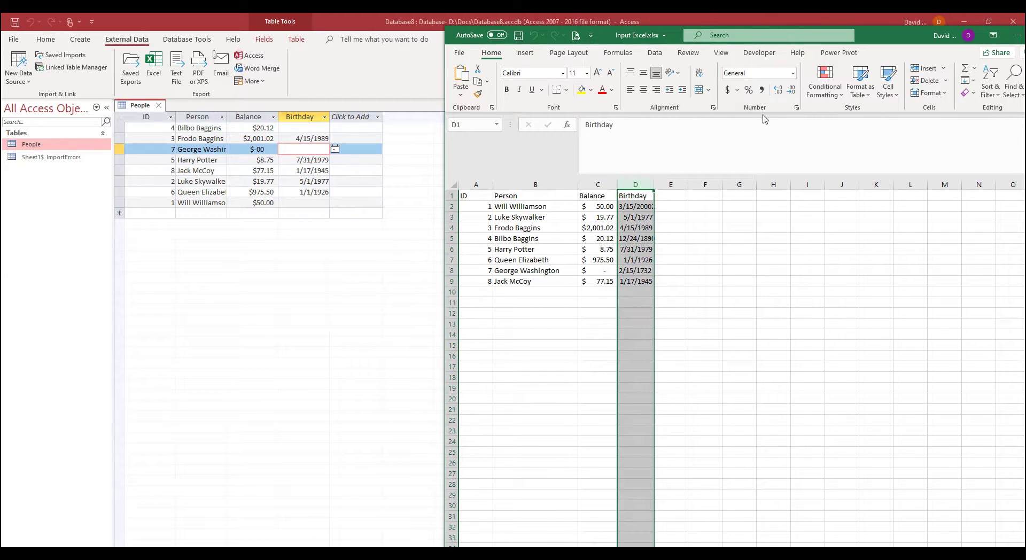
pyautogui.click(793, 75)
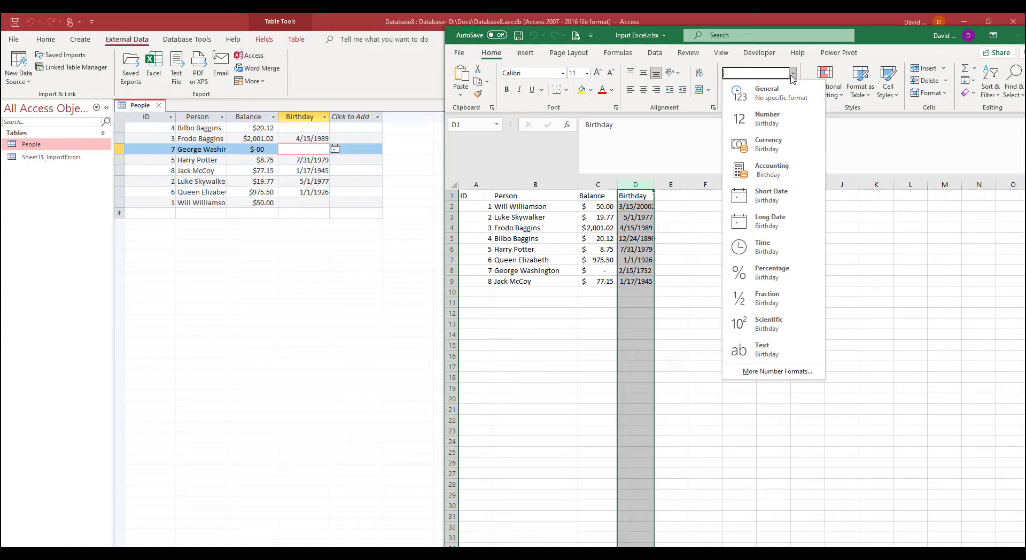
pyautogui.click(779, 125)
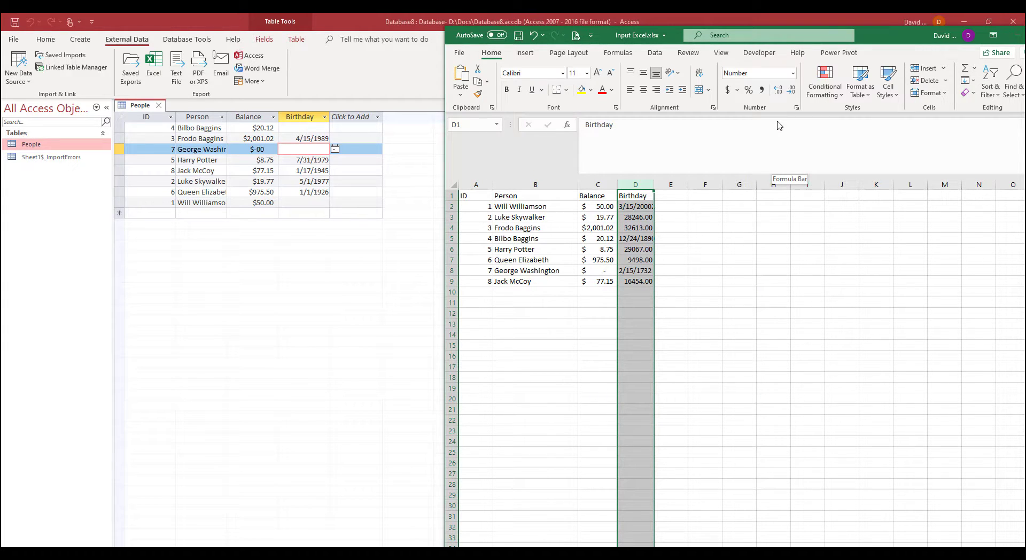
pyautogui.click(639, 226)
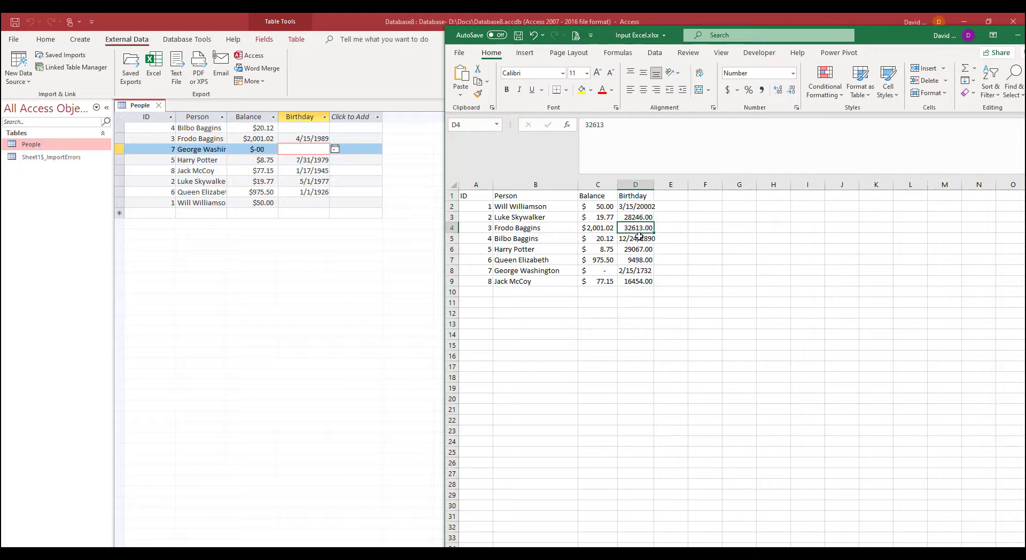
pyautogui.doubleClick(651, 189)
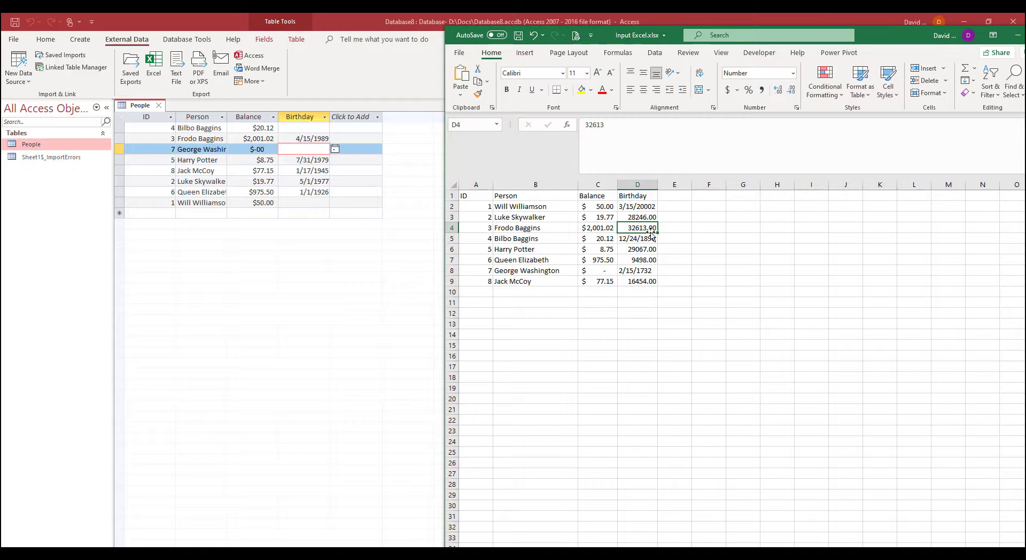
# - In the Access People table, fill in the empty Birthday of the Bilbo Baggins record with a date in 1890
pyautogui.click(295, 151)
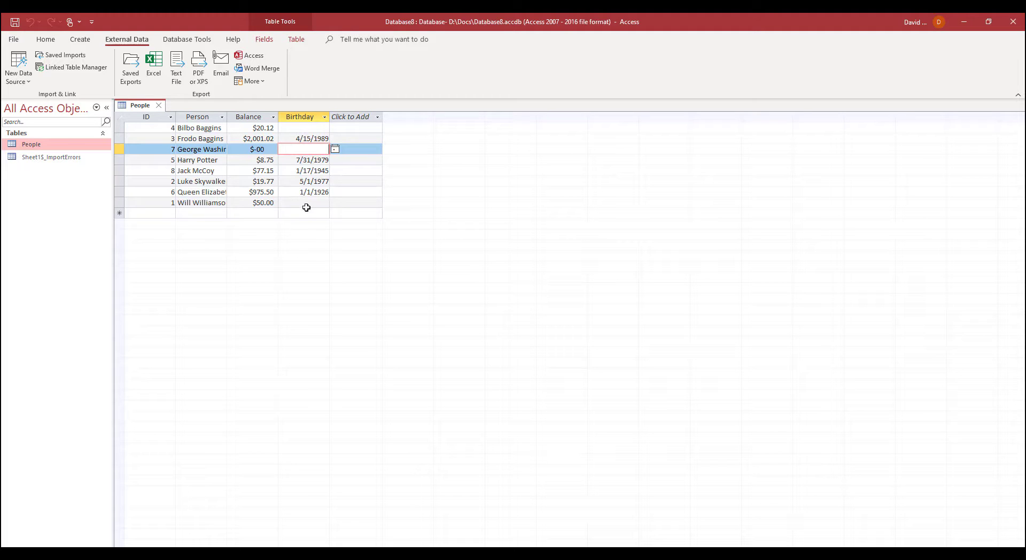
pyautogui.click(308, 129)
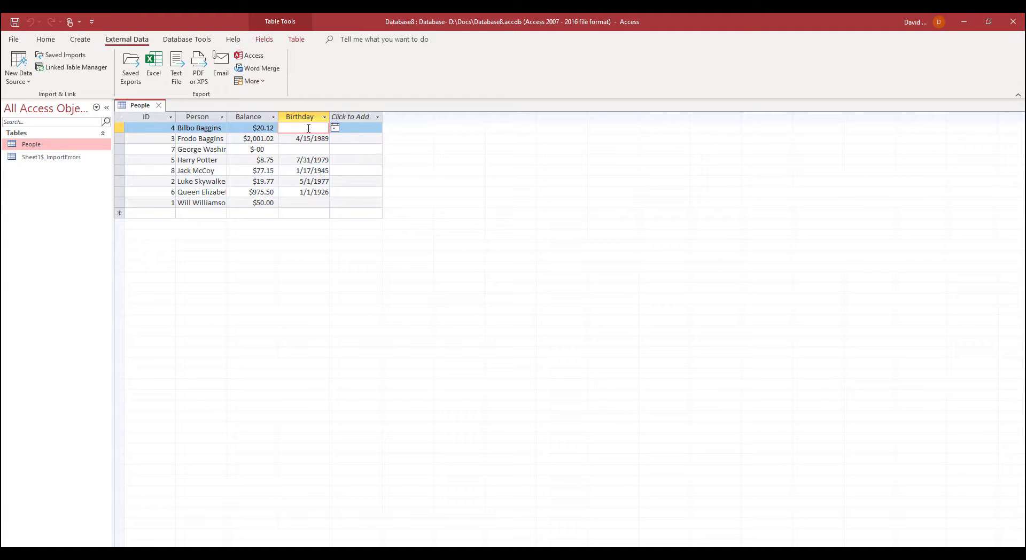
pyautogui.write('1/1/1890')
pyautogui.press('Down')
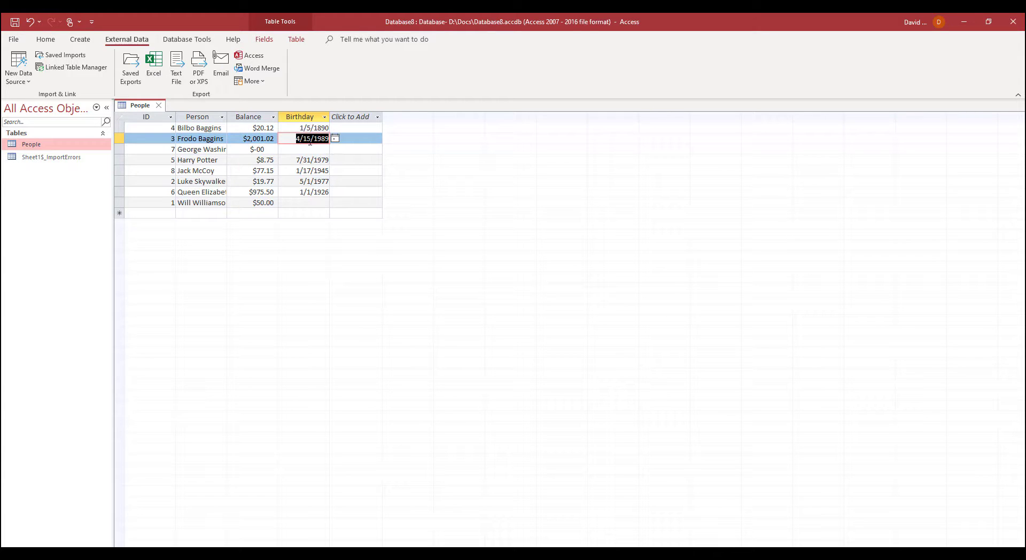
pyautogui.press('Down')
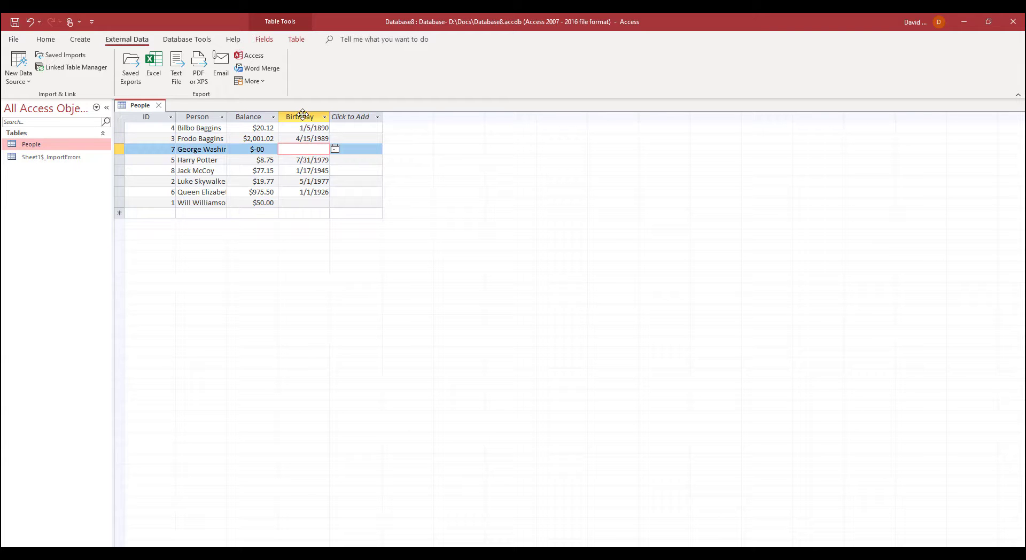
# - Check the Birthday field's data type in the People table's design, and return to the datasheet
pyautogui.rightClick(144, 106)
pyautogui.click(192, 163)
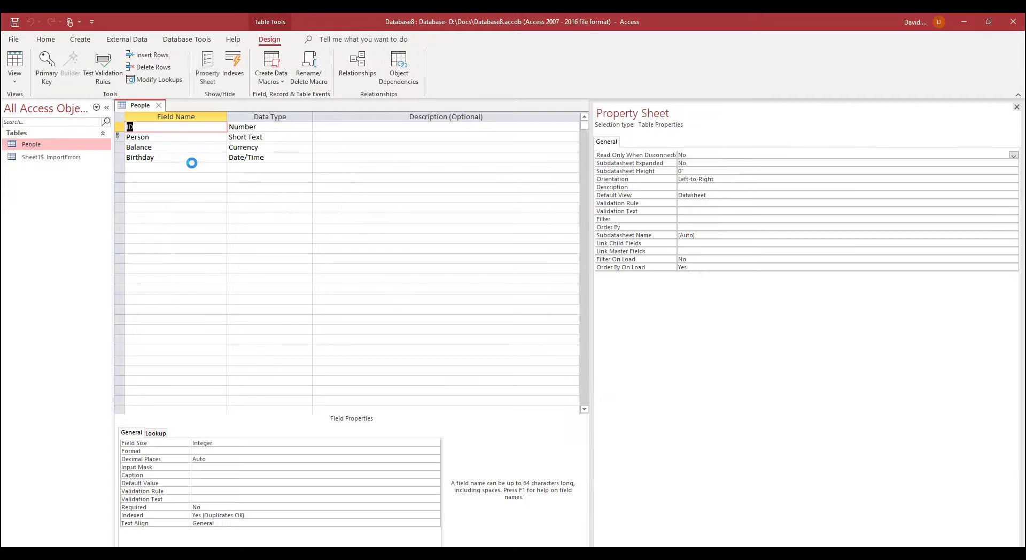
pyautogui.click(15, 68)
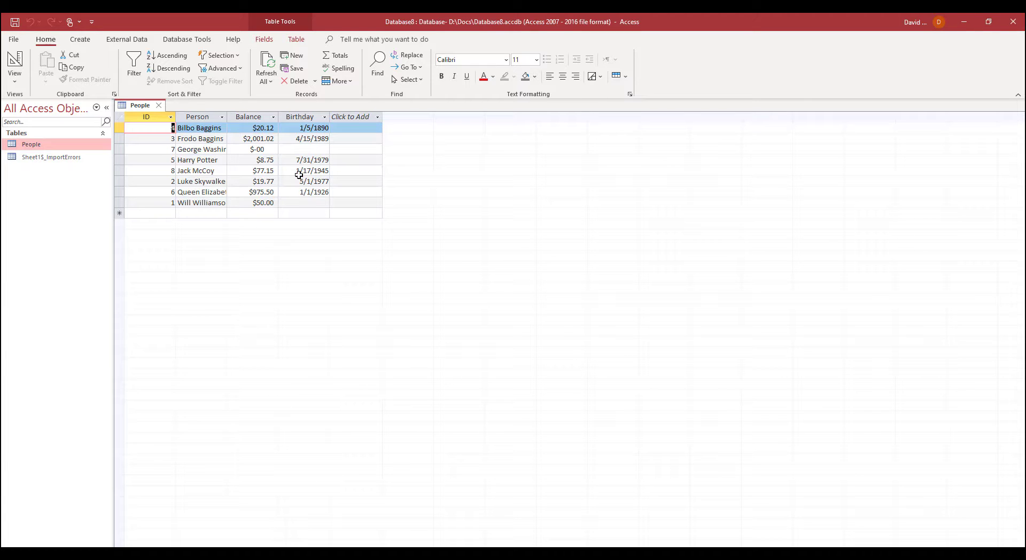
# - Fill in the empty Birthday of the George Washington record with a date in 2017
pyautogui.click(308, 150)
pyautogui.write('2')
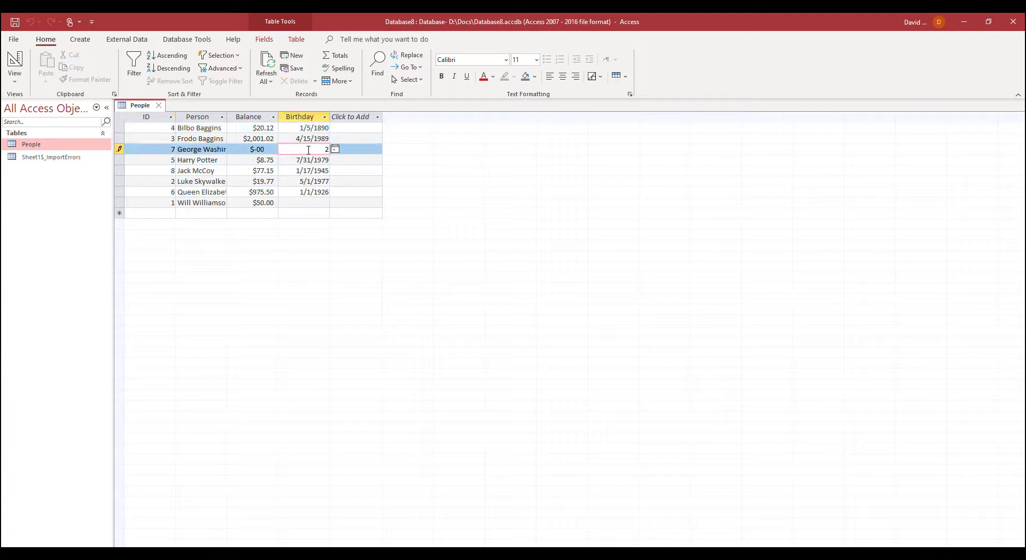
pyautogui.write('/9/2017')
pyautogui.press('pagedown')
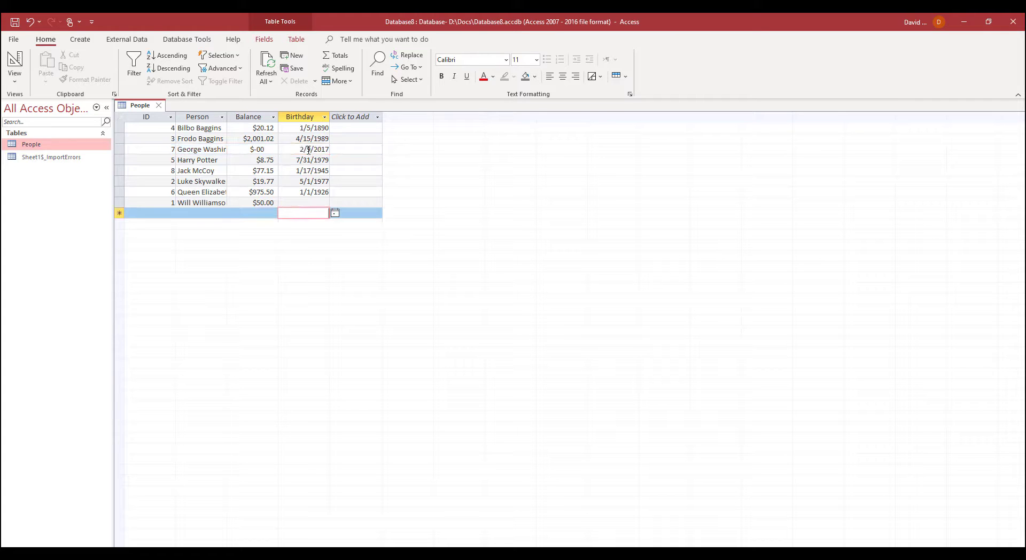
# - Change the year of the George Washington record's Birthday to 1732
pyautogui.click(308, 150)
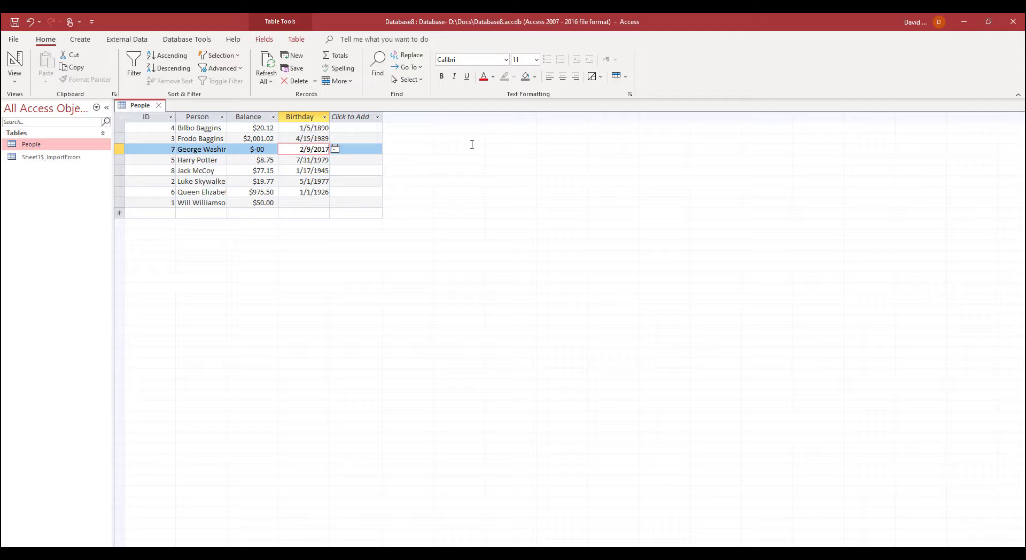
pyautogui.press('BackSpace')
pyautogui.press('BackSpace')
pyautogui.press('BackSpace')
pyautogui.press('BackSpace')
pyautogui.press('Right')
pyautogui.write('1732')
pyautogui.press('Return')
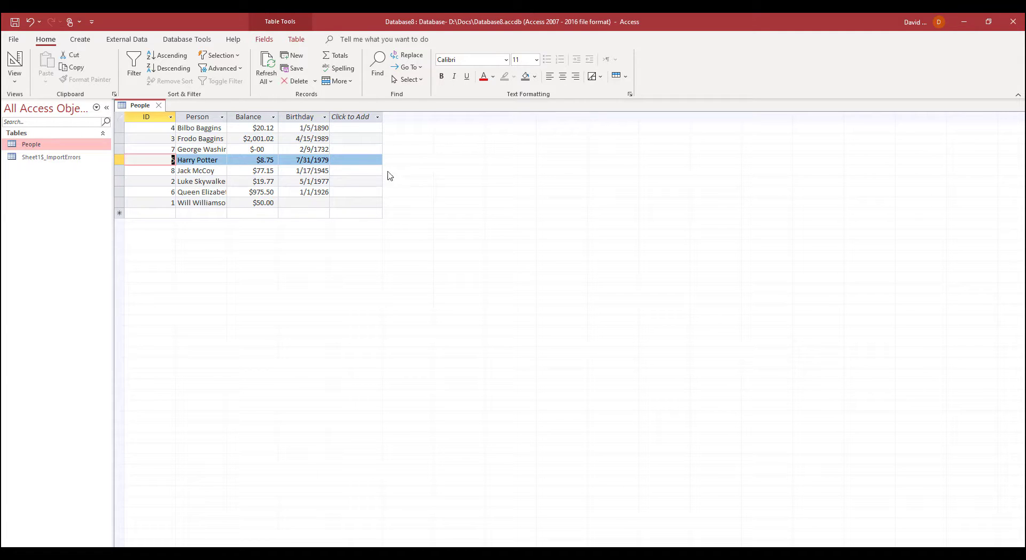
# - Look up the last record's Birthday in Input Excel.xlsx, try to enter it with the year 20002 in the People table, and discard the entry
pyautogui.click(316, 205)
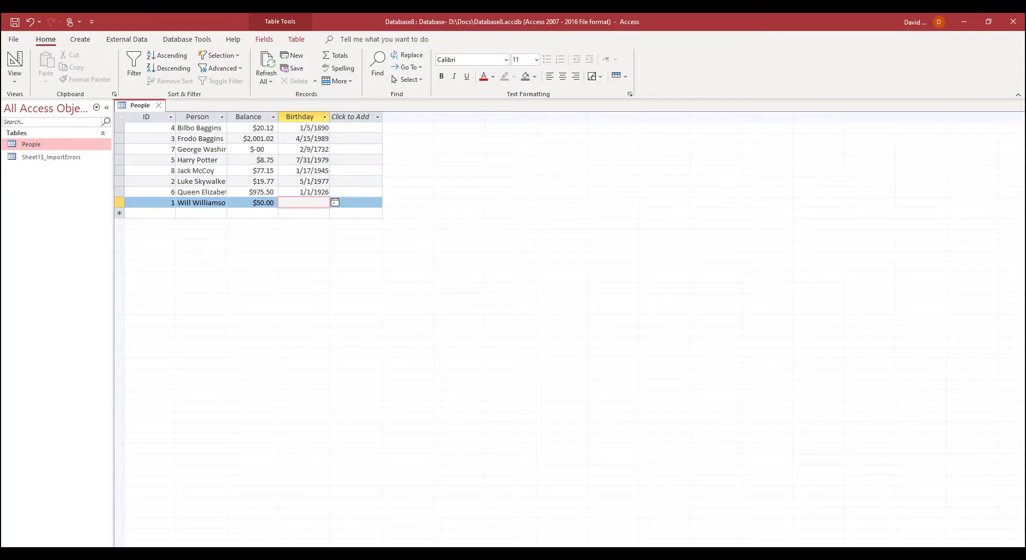
pyautogui.hotkey('alt', 'Tab')
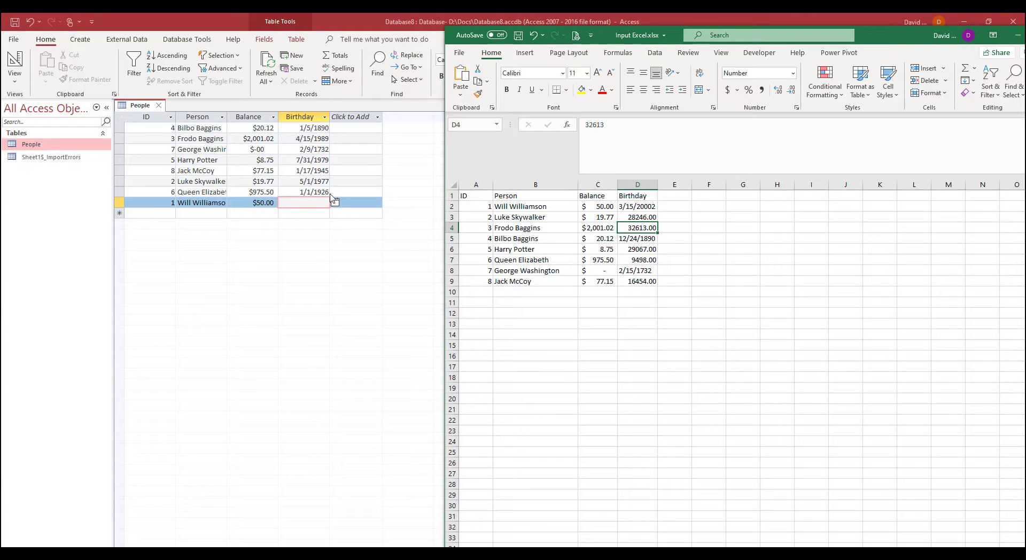
pyautogui.click(310, 201)
pyautogui.write('3/15')
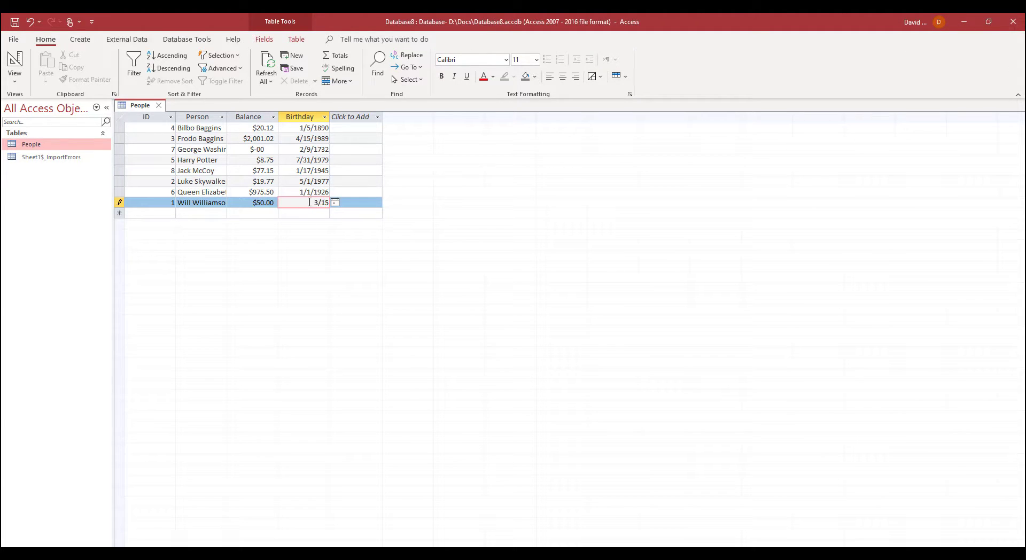
pyautogui.write('/20002')
pyautogui.press('Return')
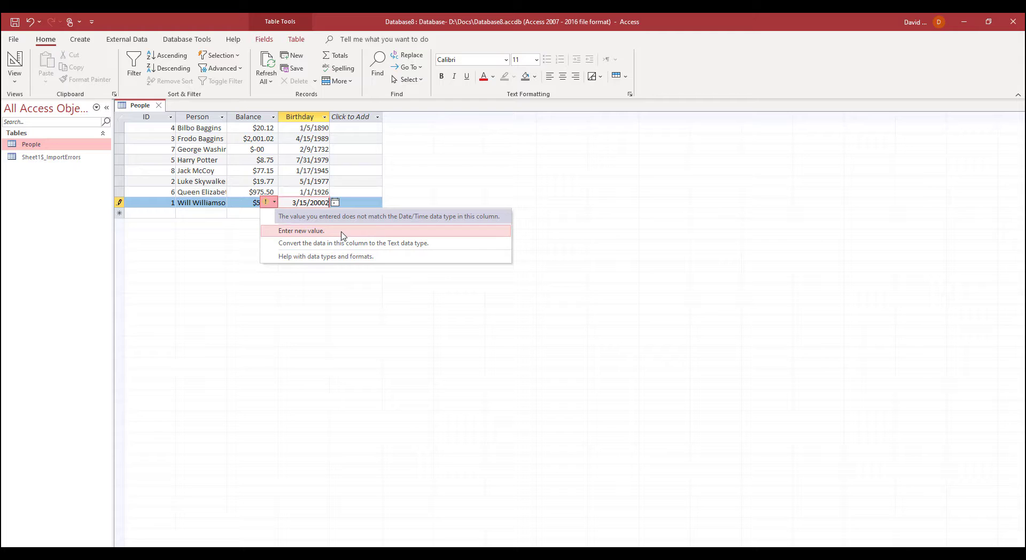
pyautogui.click(400, 160)
pyautogui.press('Escape')
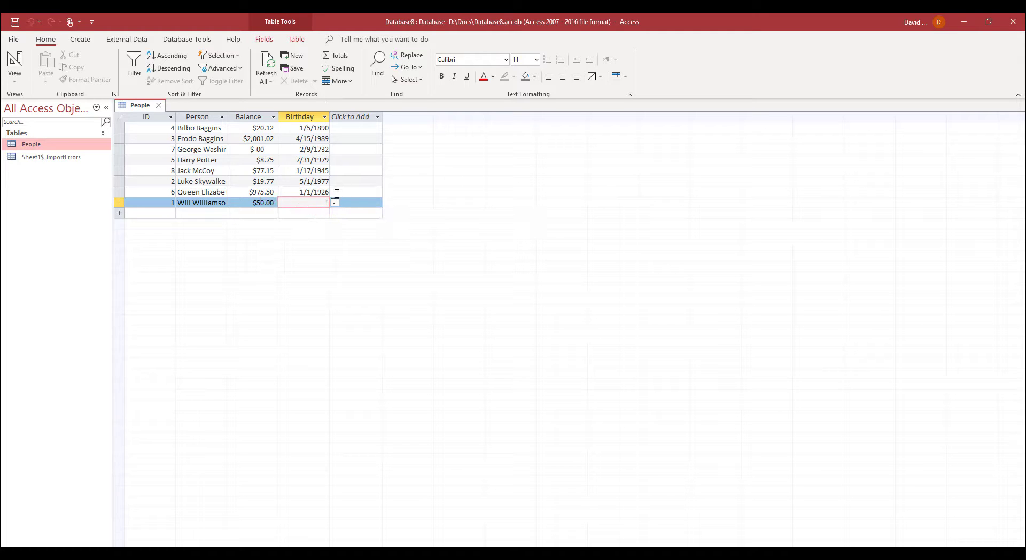
# - Open the Sheet1$_ImportErrors table and fit the Error column to its text
pyautogui.click(41, 158)
pyautogui.doubleClick(42, 160)
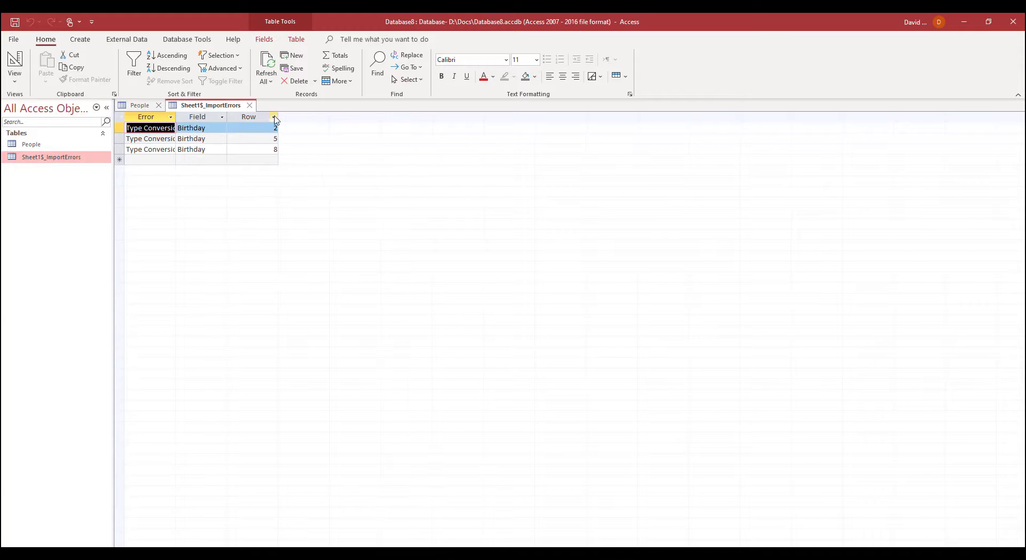
pyautogui.doubleClick(176, 116)
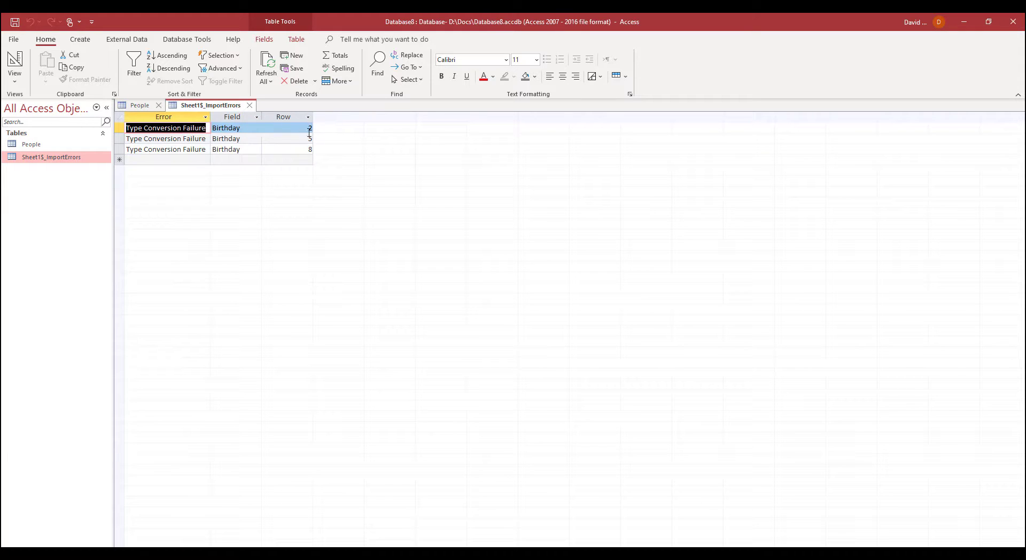
# - Sort the People table by ID from smallest to largest
pyautogui.doubleClick(22, 145)
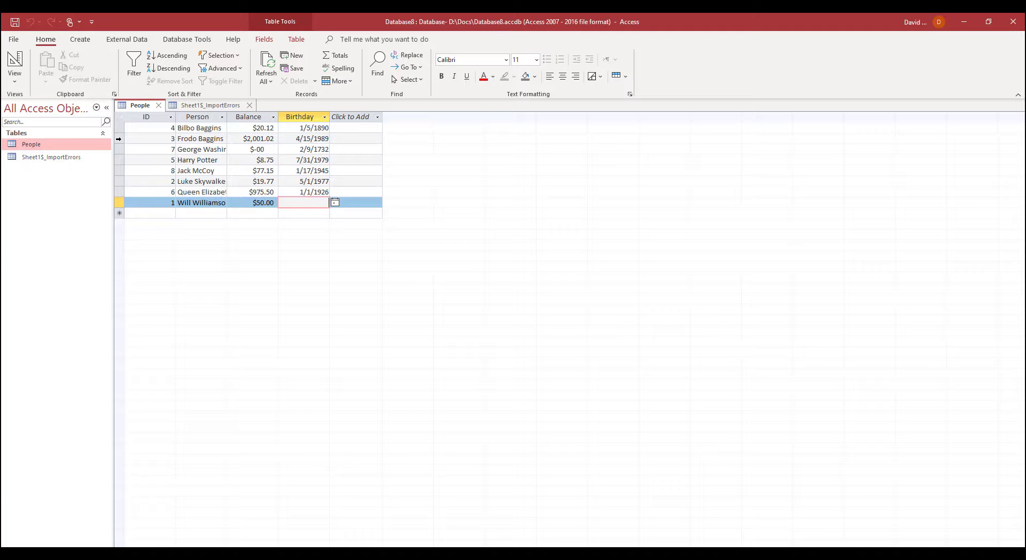
pyautogui.click(171, 117)
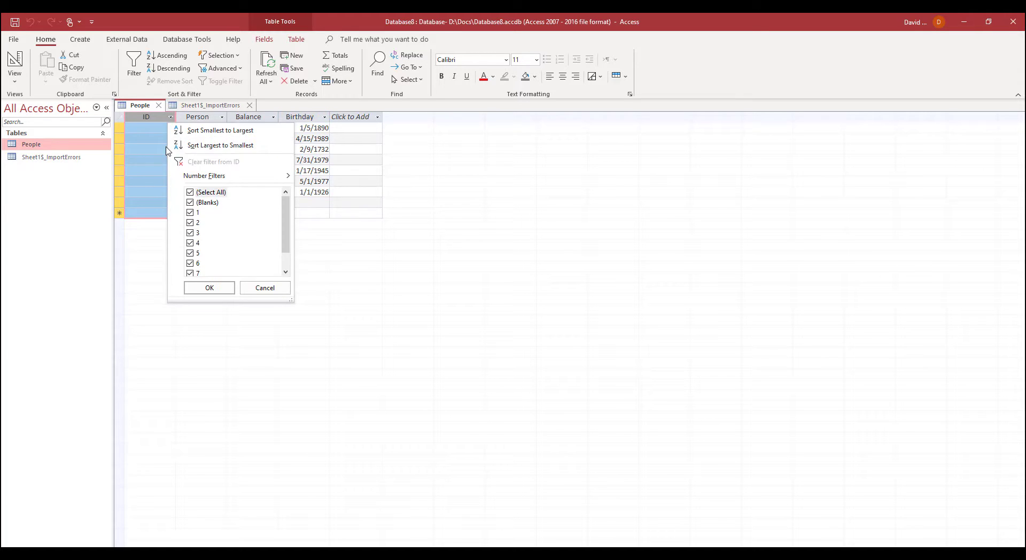
pyautogui.click(220, 131)
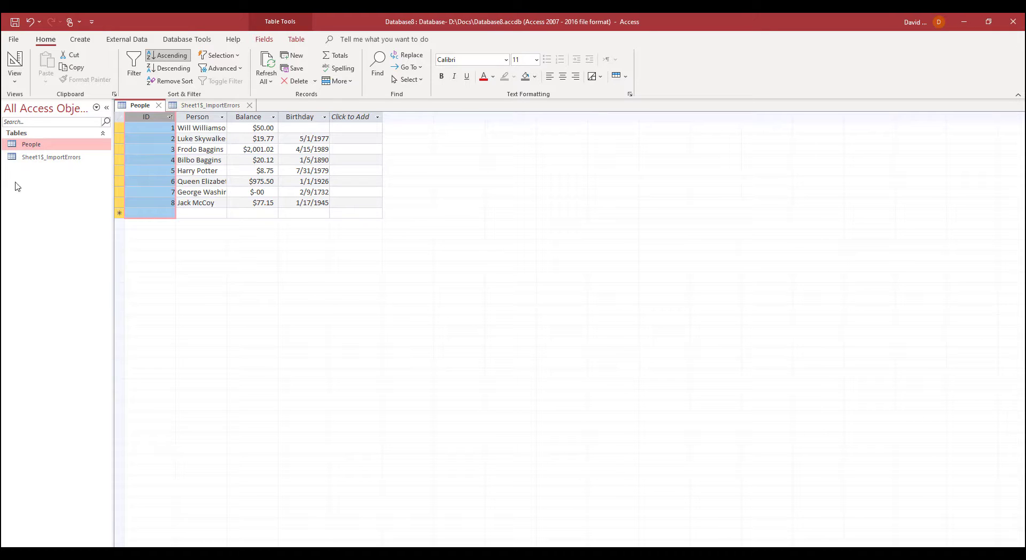
# - Compare the Row values in Sheet1$_ImportErrors with rows 2, 5 and 8 of Input Excel.xlsx, and return to the People table
pyautogui.click(56, 162)
pyautogui.doubleClick(57, 161)
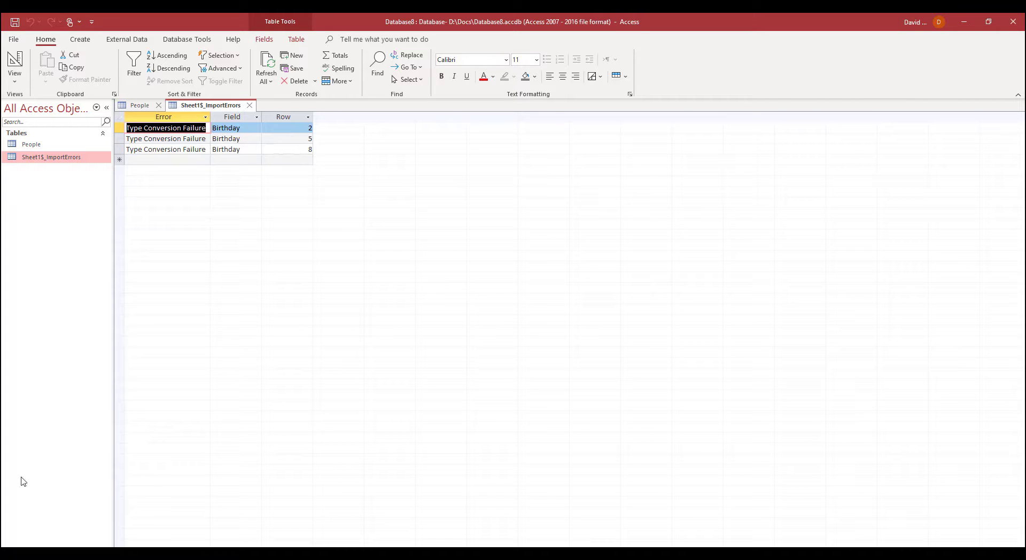
pyautogui.hotkey('alt', 'Tab')
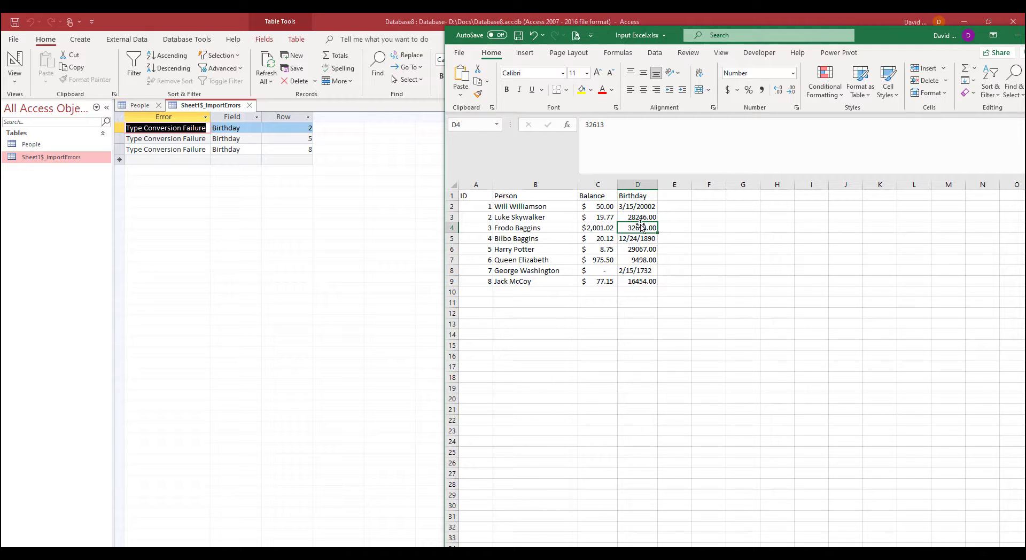
pyautogui.click(451, 206)
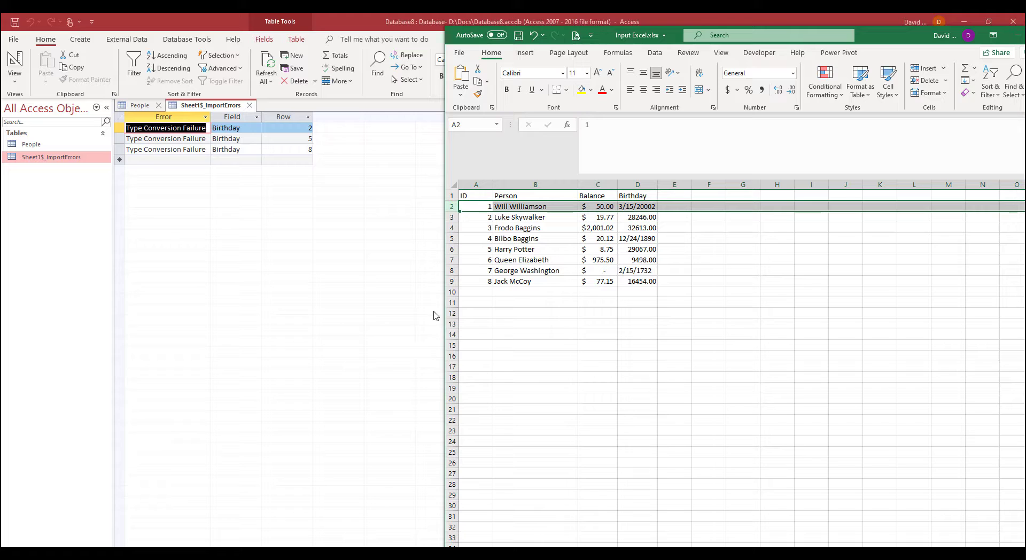
pyautogui.click(453, 206)
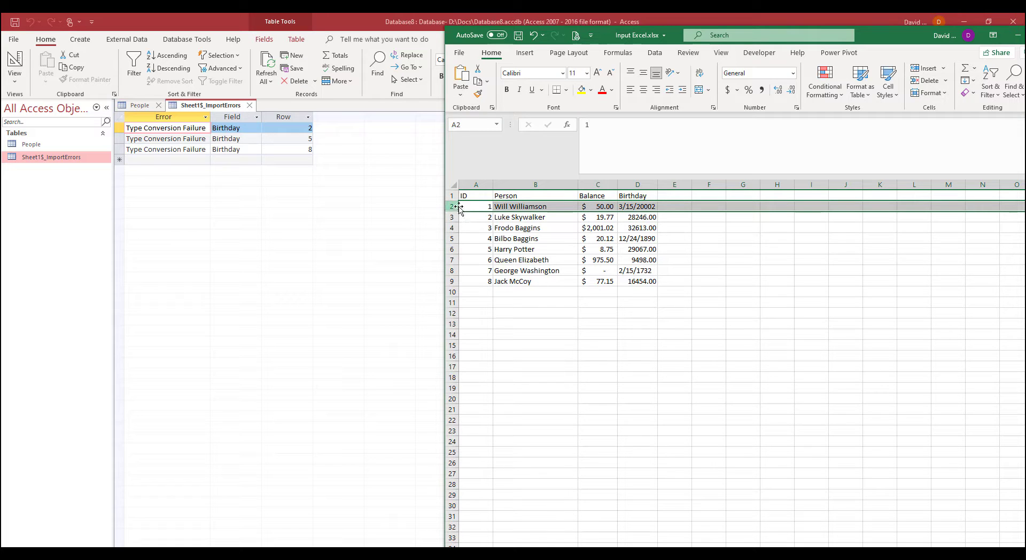
pyautogui.click(451, 238)
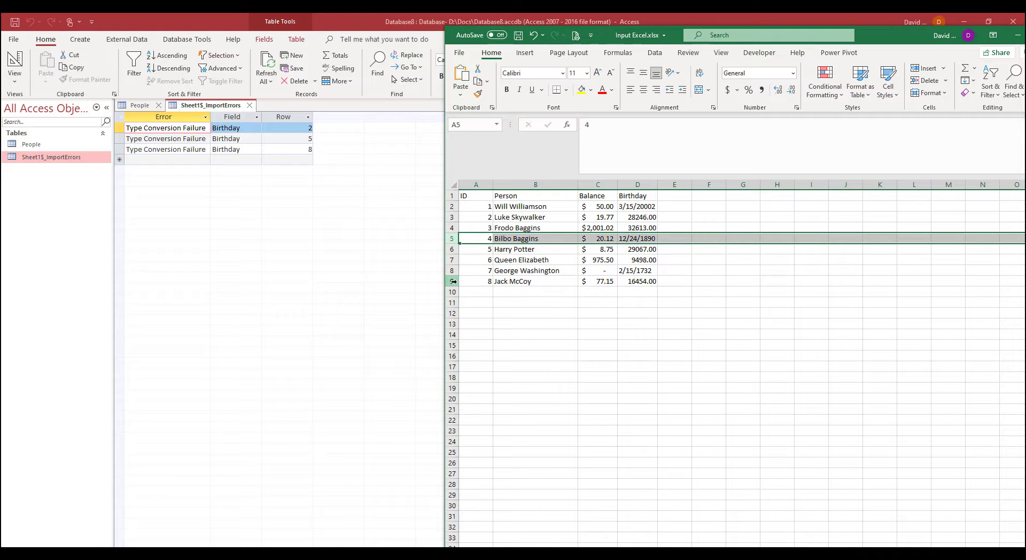
pyautogui.click(451, 260)
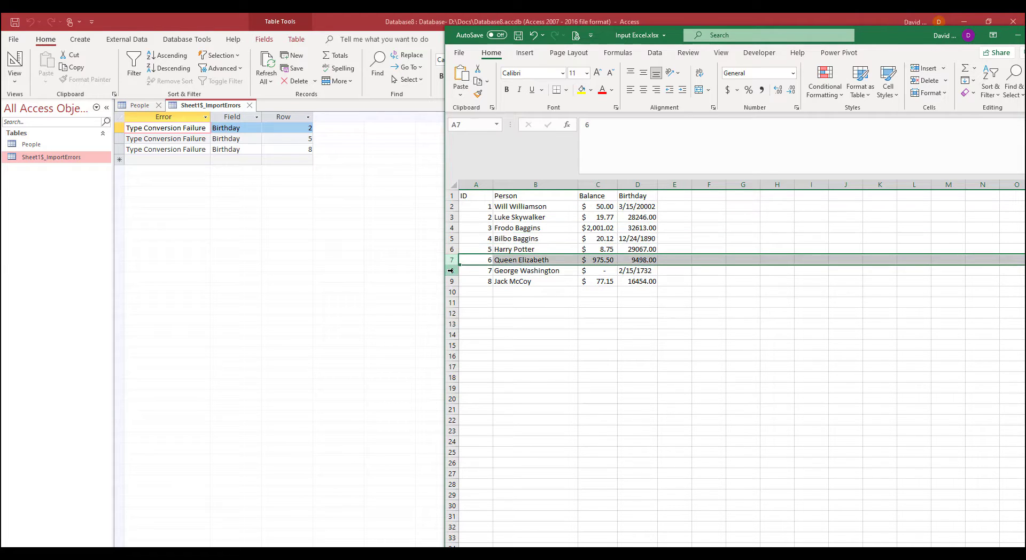
pyautogui.click(451, 270)
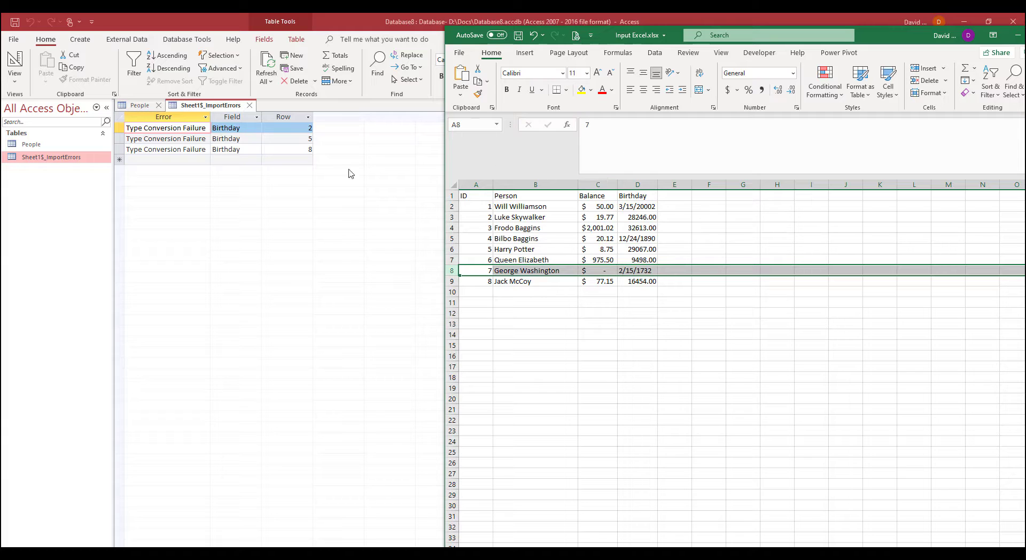
pyautogui.click(285, 117)
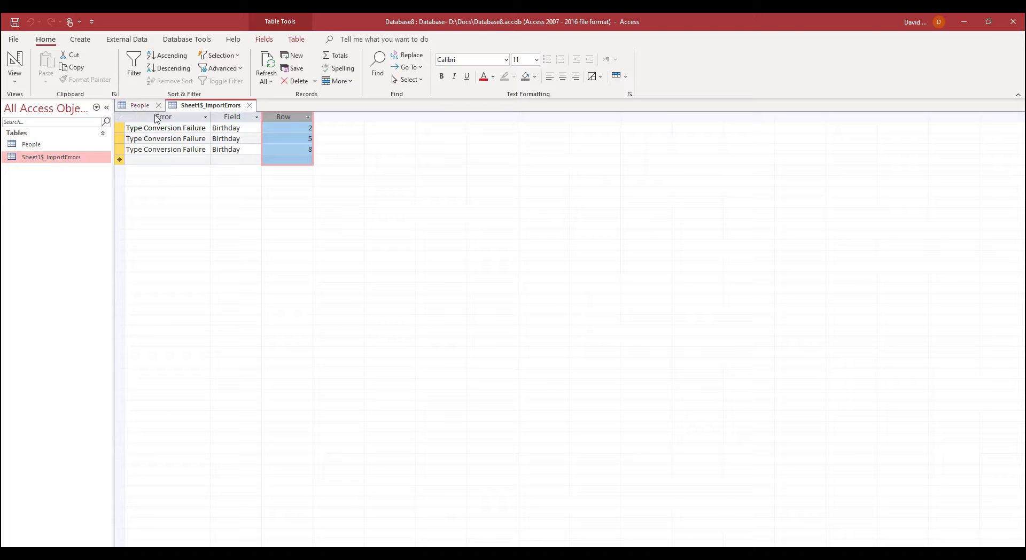
pyautogui.click(140, 105)
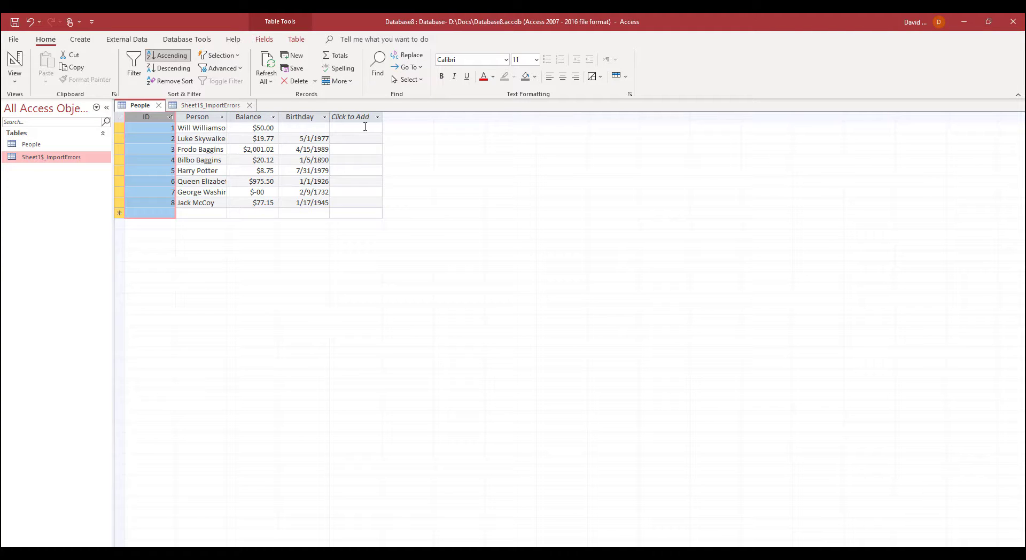
# - Check the first People record against the failed rows in Sheet1$_ImportErrors, and close the import errors table
pyautogui.click(309, 128)
pyautogui.click(125, 129)
pyautogui.click(124, 128)
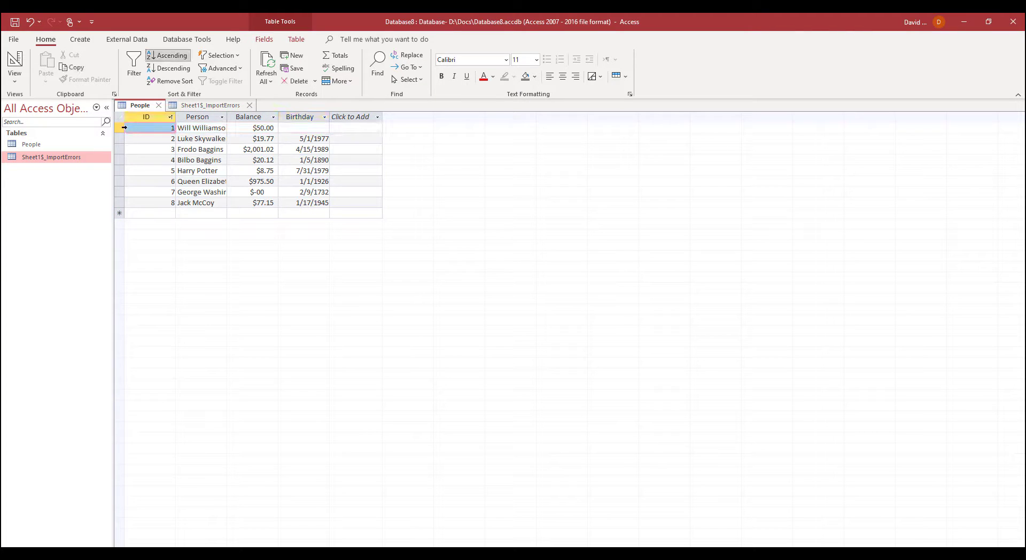
pyautogui.click(206, 106)
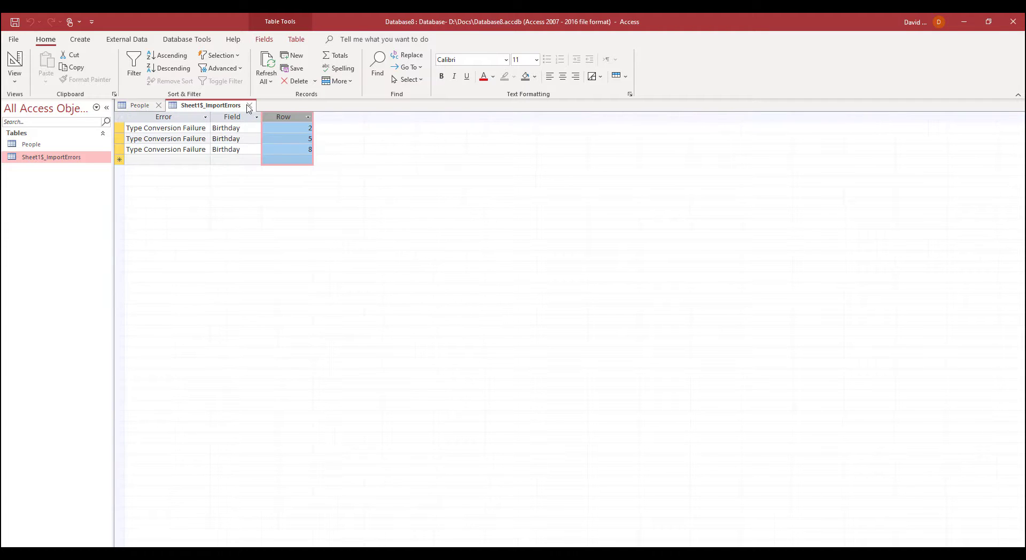
pyautogui.click(290, 150)
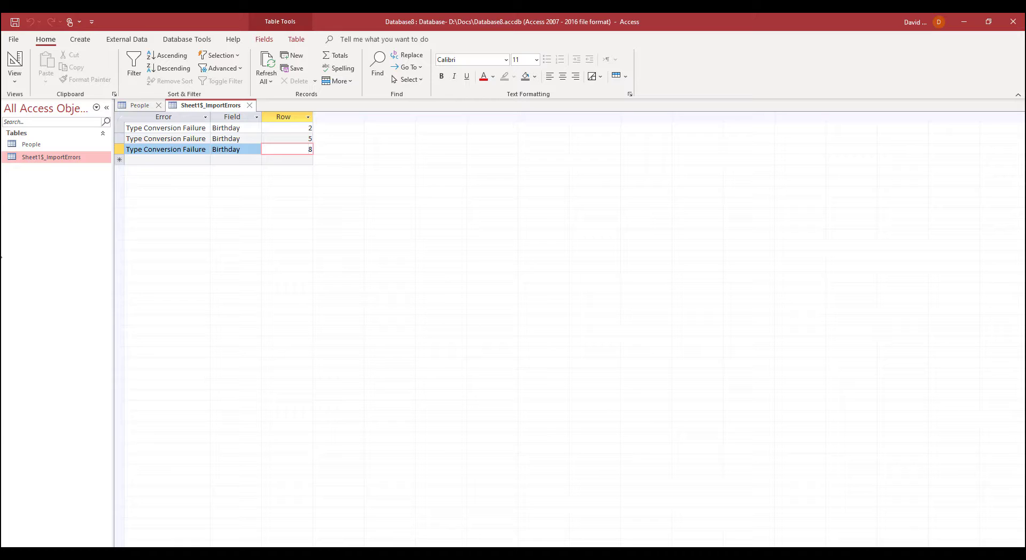
pyautogui.click(249, 111)
pyautogui.click(533, 328)
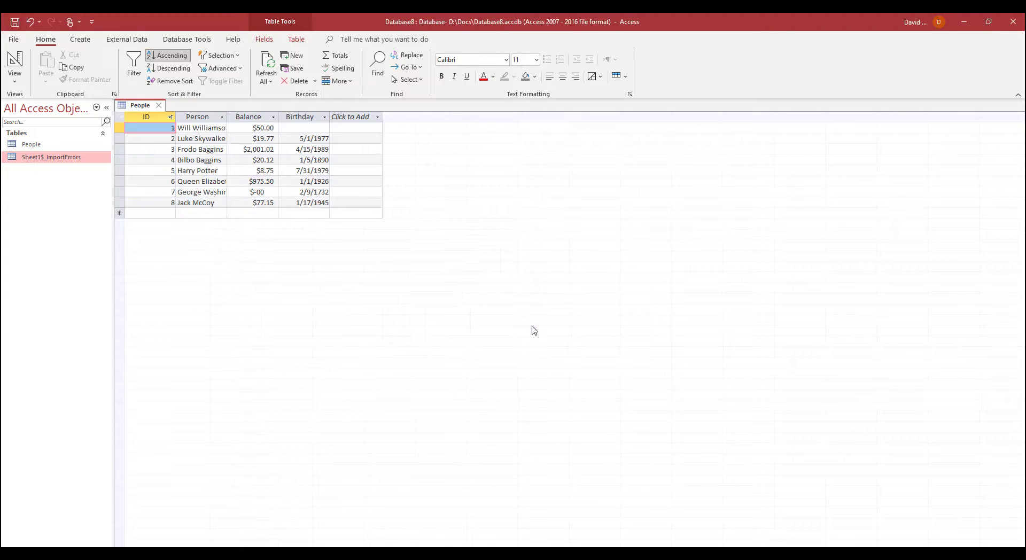
# - Fit the Person column to its text and enter the first record's Birthday from Input Excel.xlsx, correcting the year to four digits
pyautogui.doubleClick(226, 116)
pyautogui.click(333, 131)
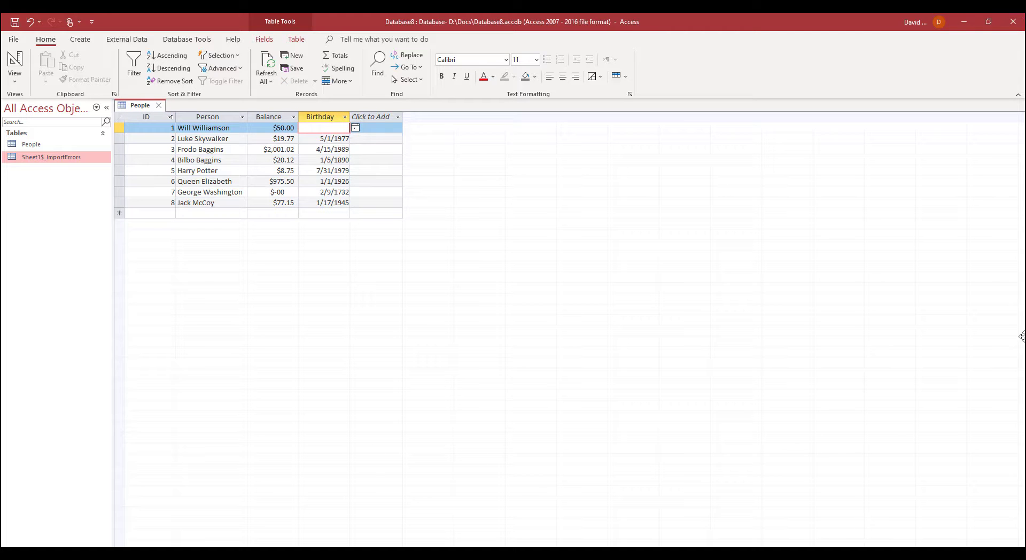
pyautogui.click(342, 554)
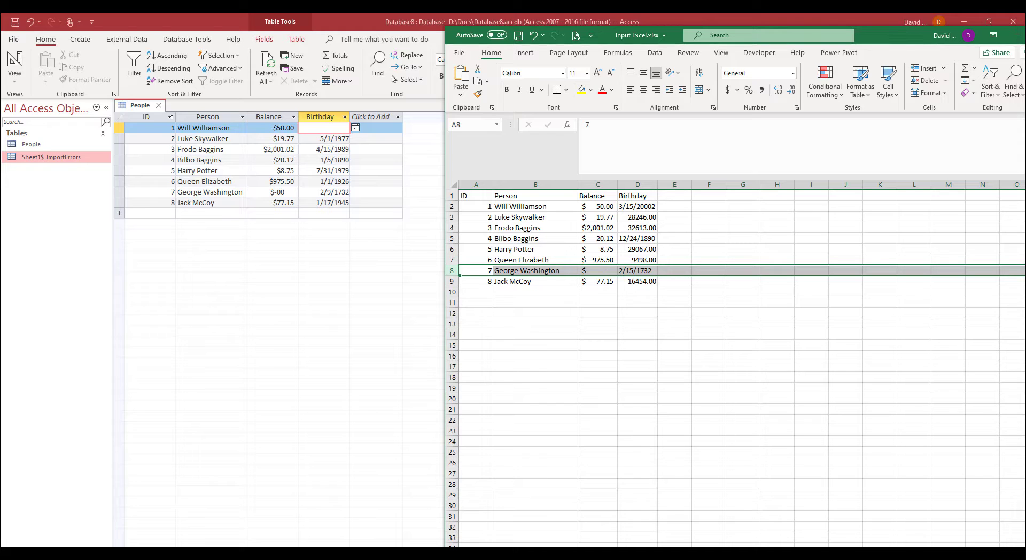
pyautogui.click(309, 149)
pyautogui.click(326, 127)
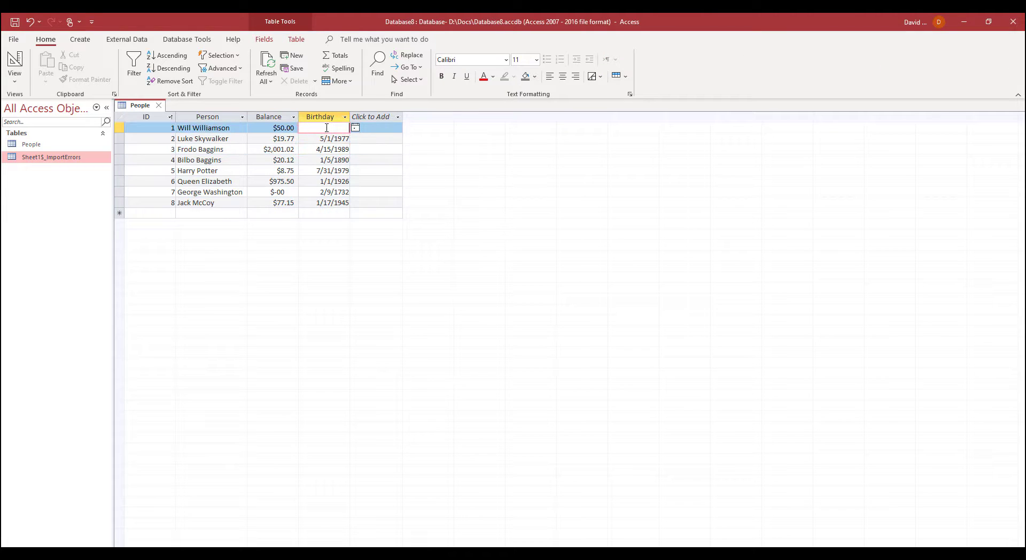
pyautogui.write('3/15/20025')
pyautogui.press('BackSpace')
pyautogui.press('Down')
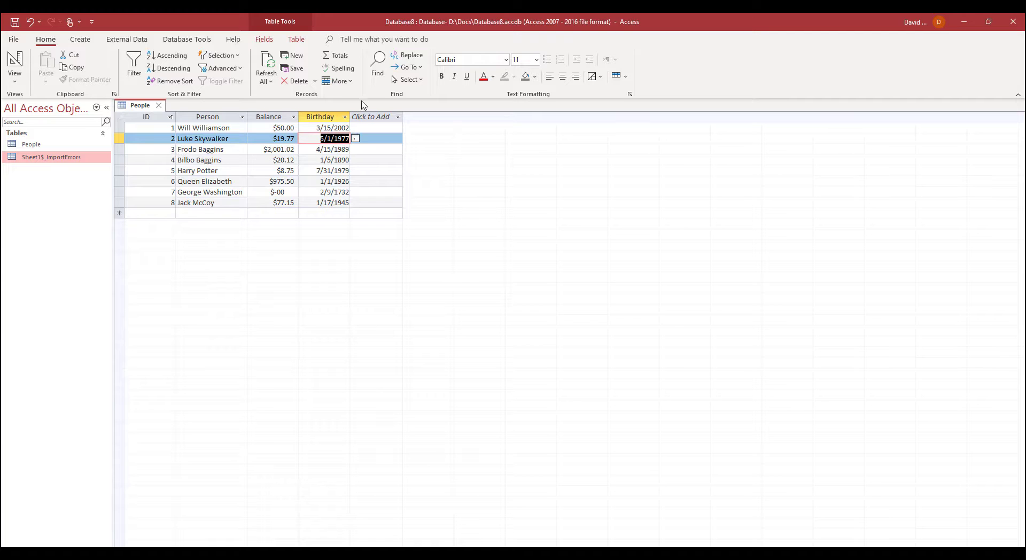
pyautogui.click(324, 117)
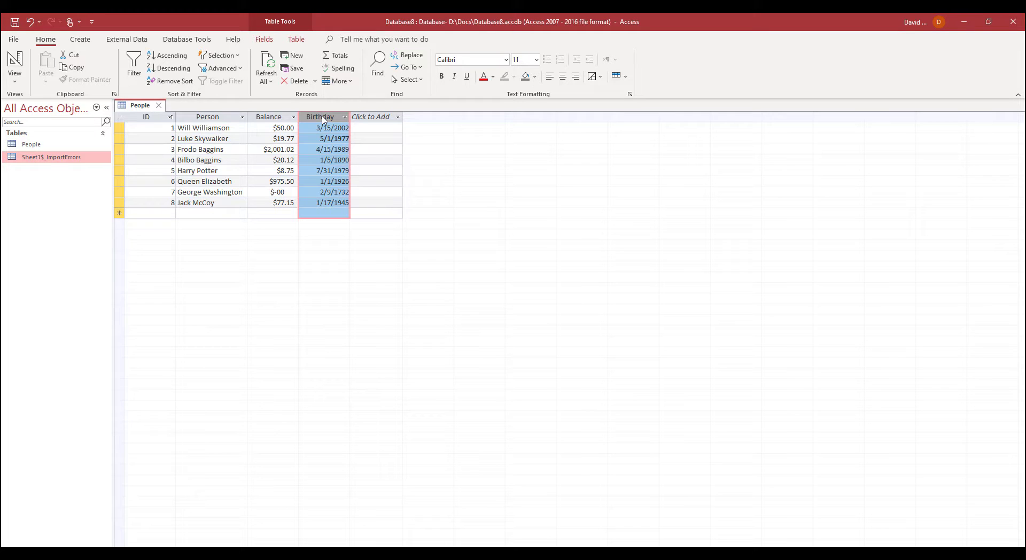
pyautogui.click(272, 118)
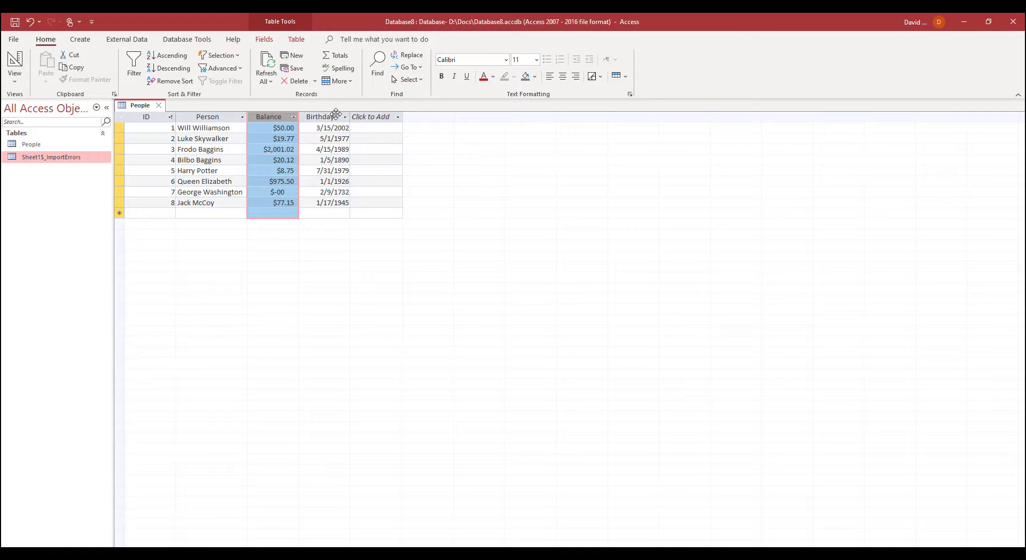
pyautogui.click(336, 114)
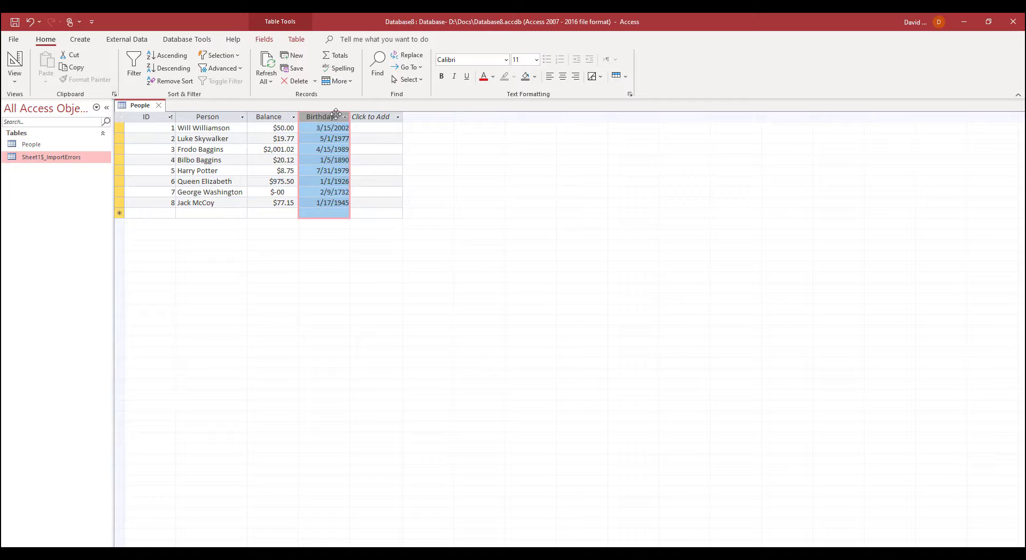
# - Change the first record's Birthday to a three-digit year by removing one zero, and commit the entry
pyautogui.click(342, 129)
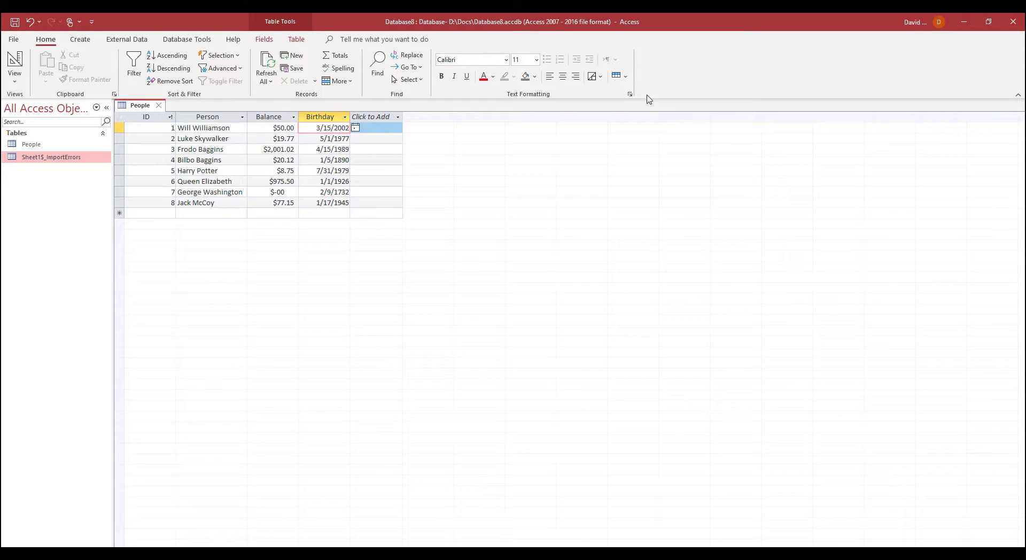
pyautogui.press('BackSpace')
pyautogui.press('Return')
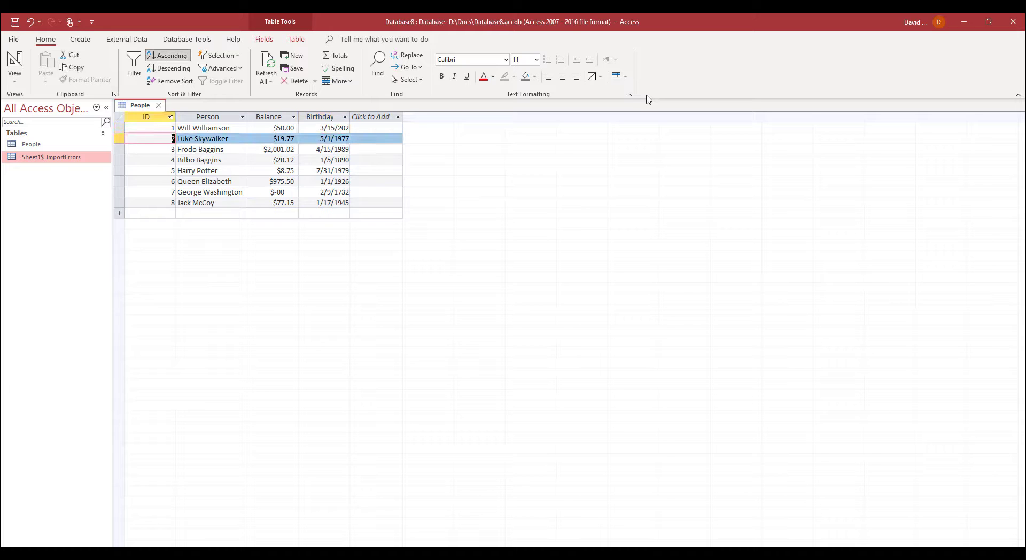
# - Restore the missing zero in the first record's Birthday so that the year has four digits again
pyautogui.click(336, 132)
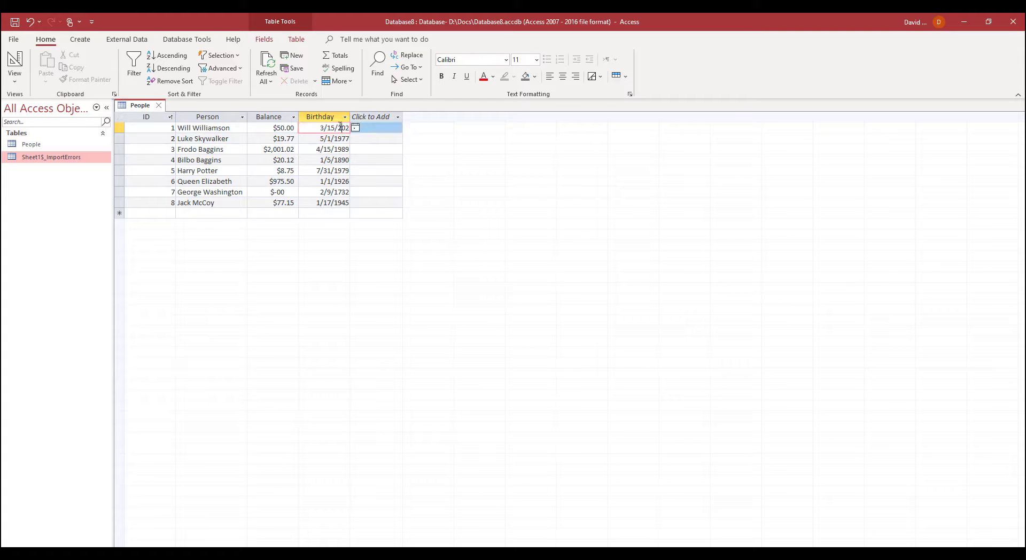
pyautogui.doubleClick(342, 128)
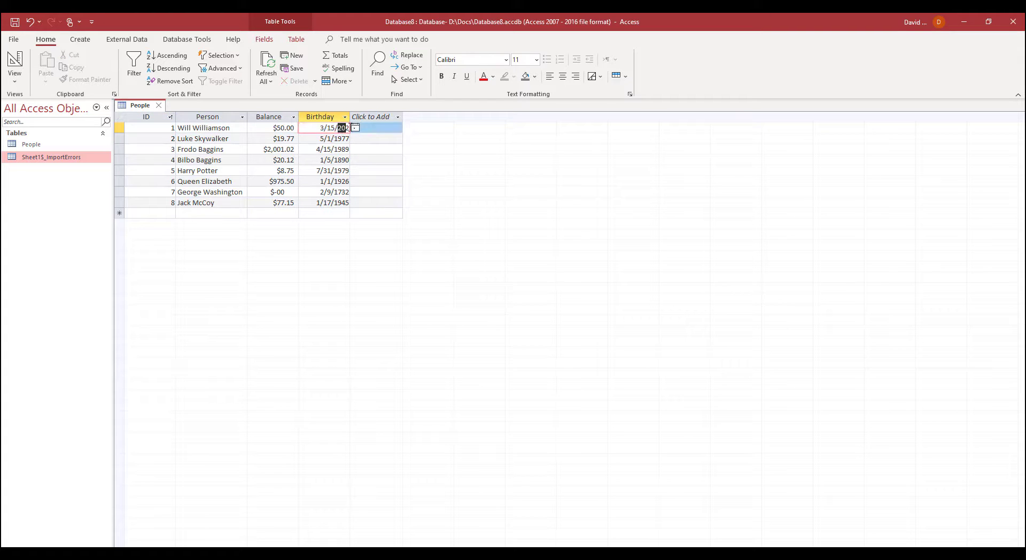
pyautogui.click(331, 117)
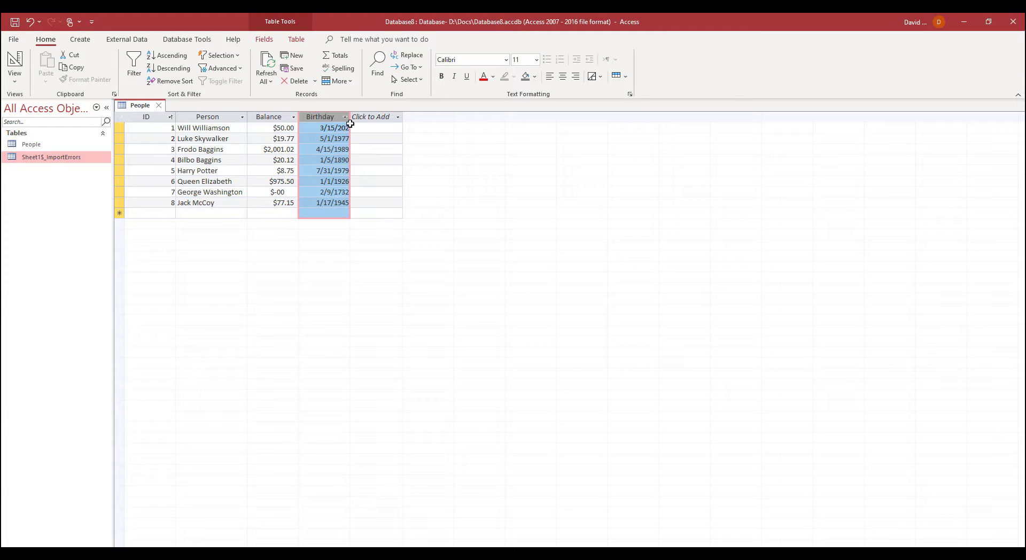
pyautogui.moveTo(321, 128); pyautogui.dragTo(390, 130)
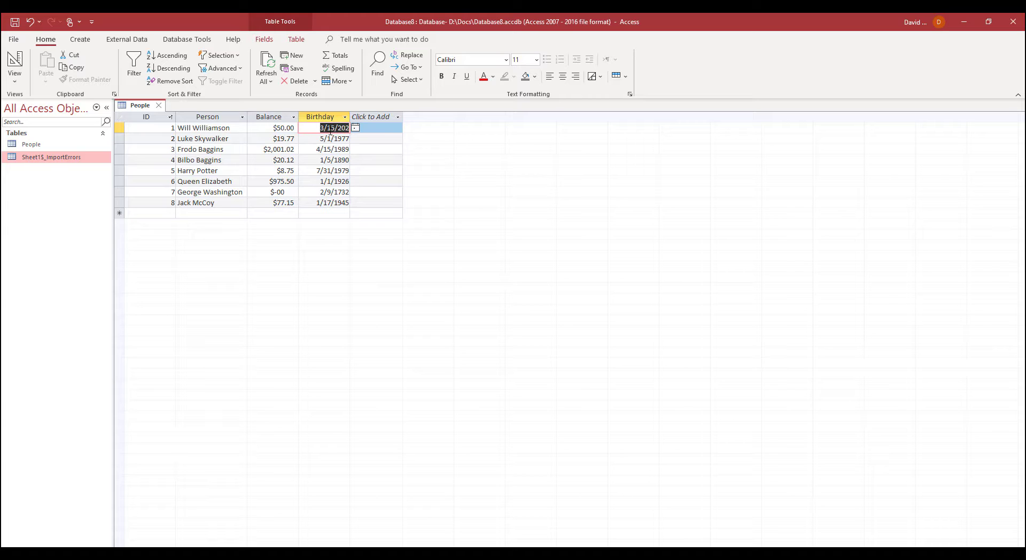
pyautogui.click(331, 151)
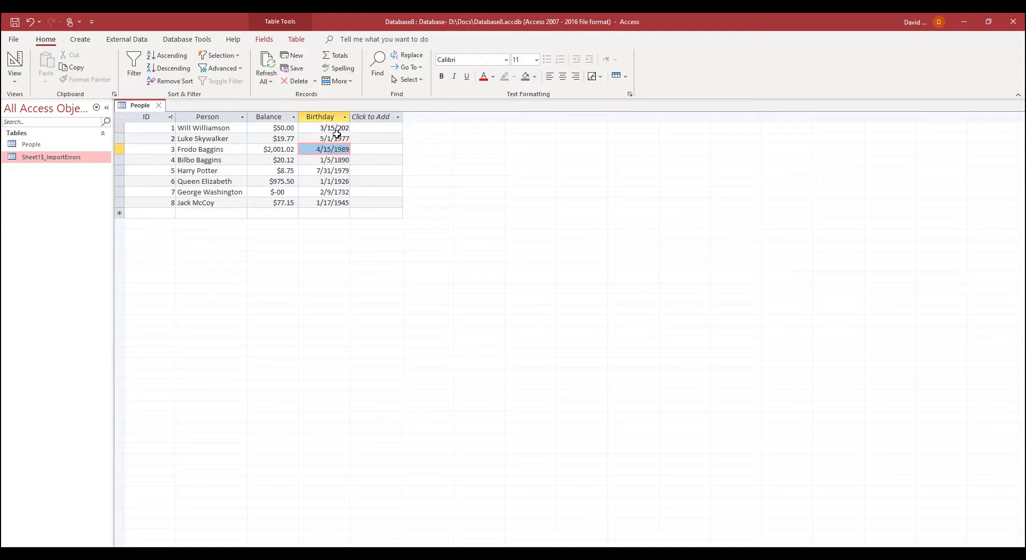
pyautogui.click(346, 128)
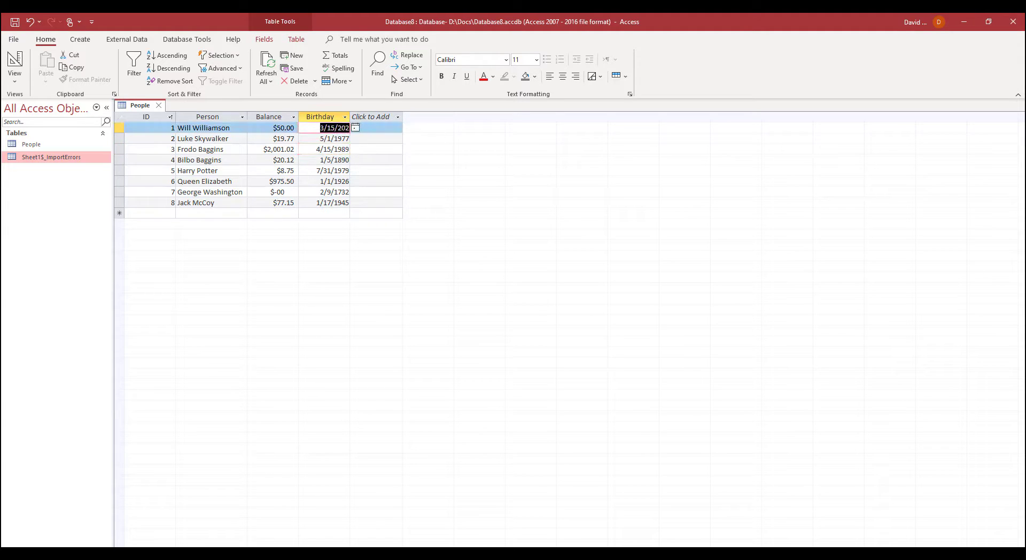
pyautogui.write('0')
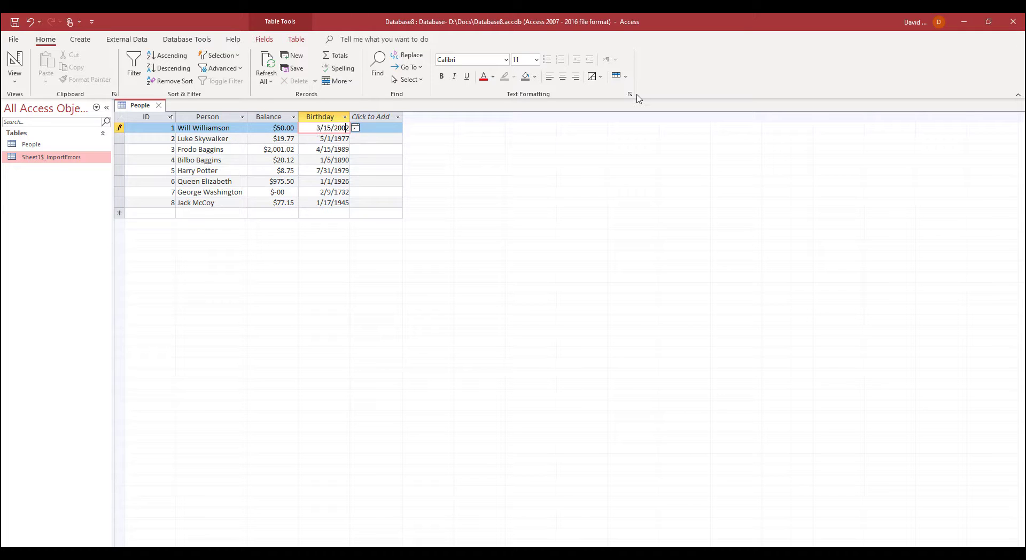
pyautogui.press('Tab')
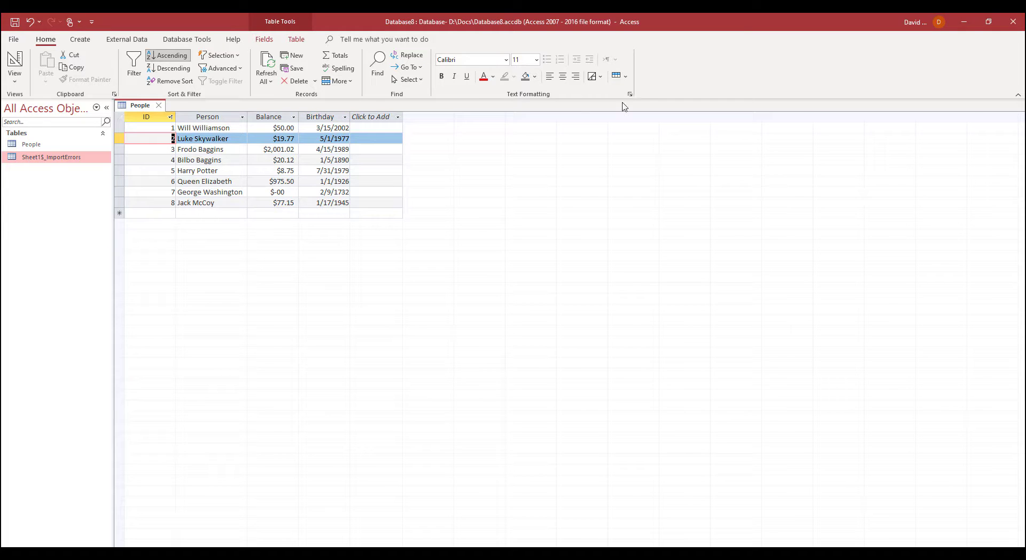
# - Close the People table and save the changes to its design
pyautogui.click(338, 129)
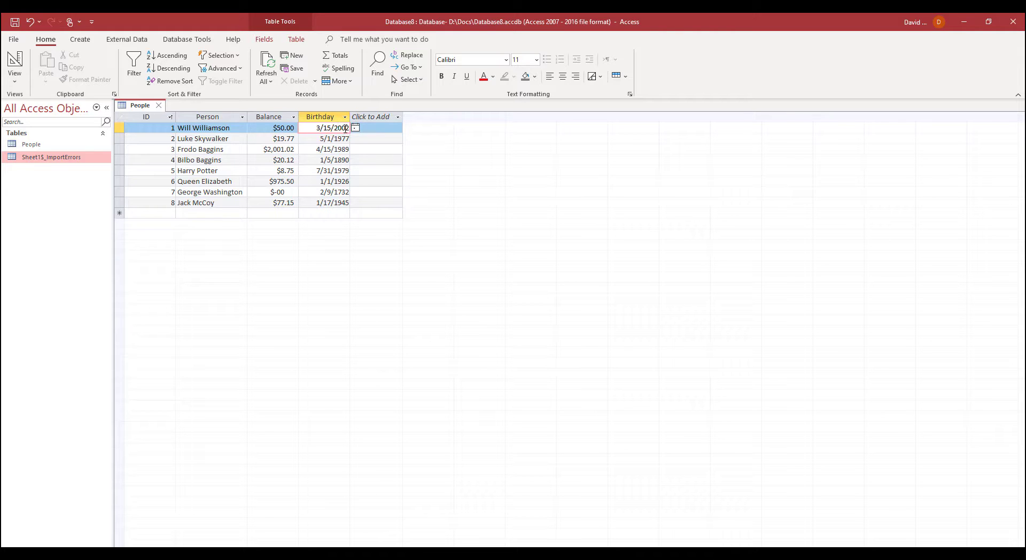
pyautogui.click(159, 105)
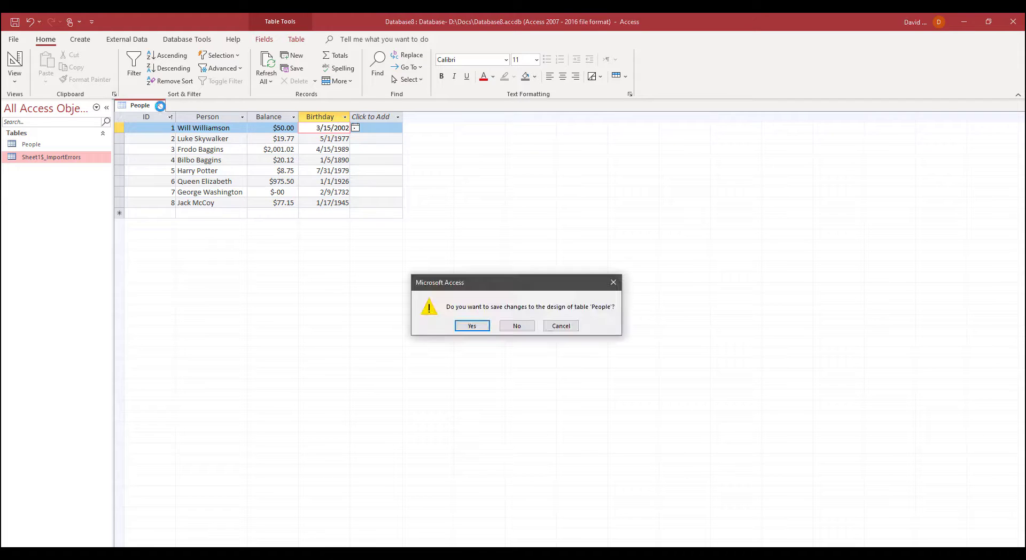
pyautogui.click(466, 325)
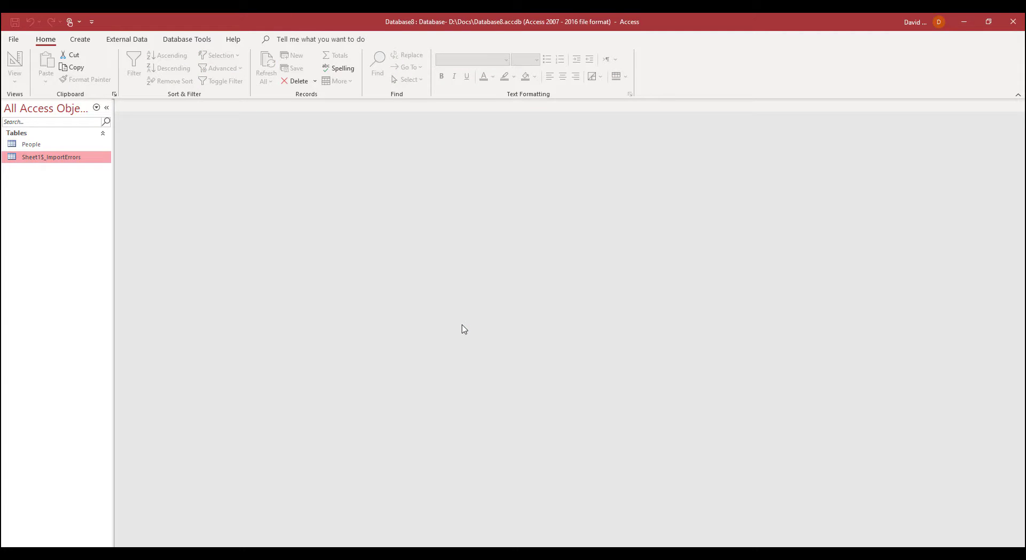